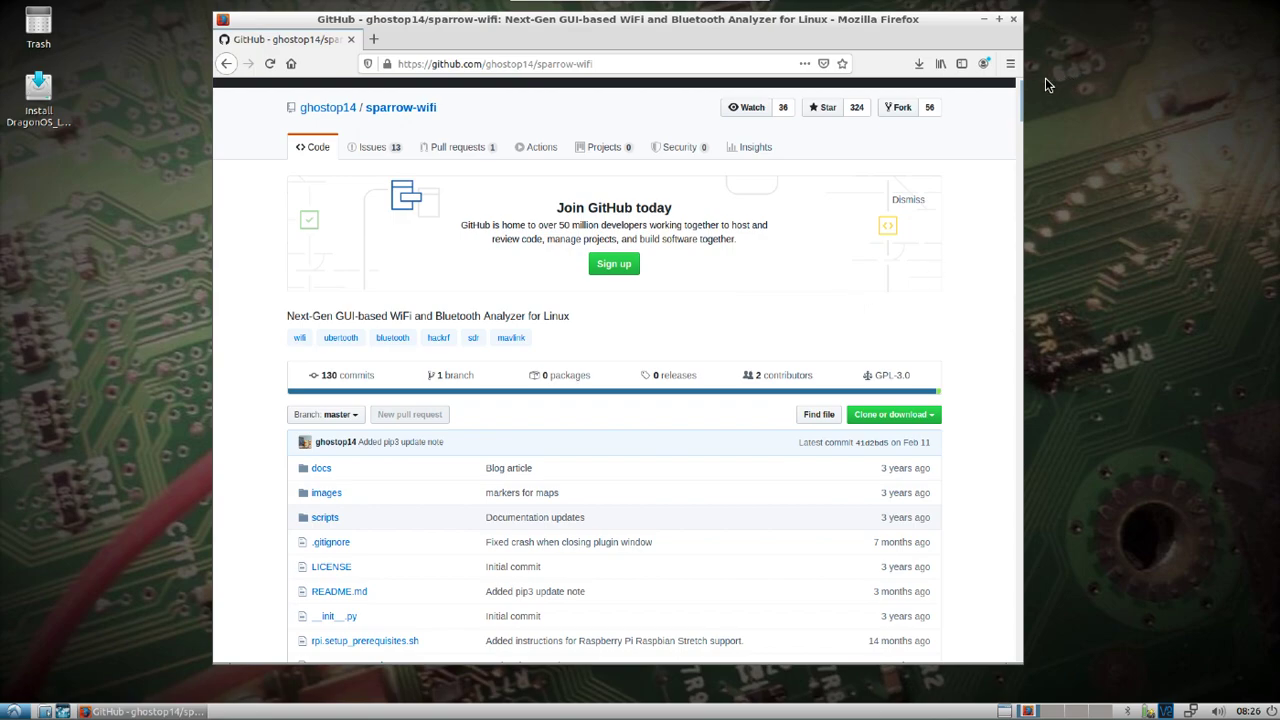
Scroll through the sparrow-wifi README's features and sample screenshots, then back up to the overview.
drag(1020, 114, 1014, 164)
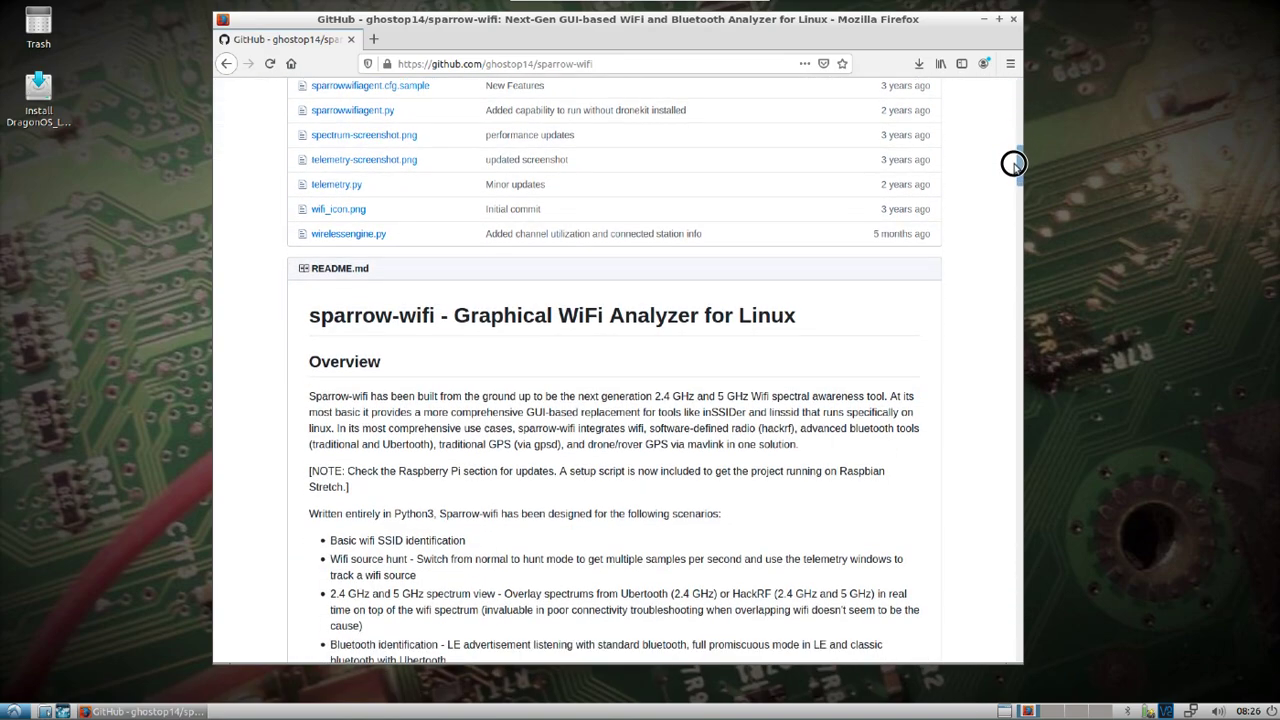
drag(1014, 164, 1014, 175)
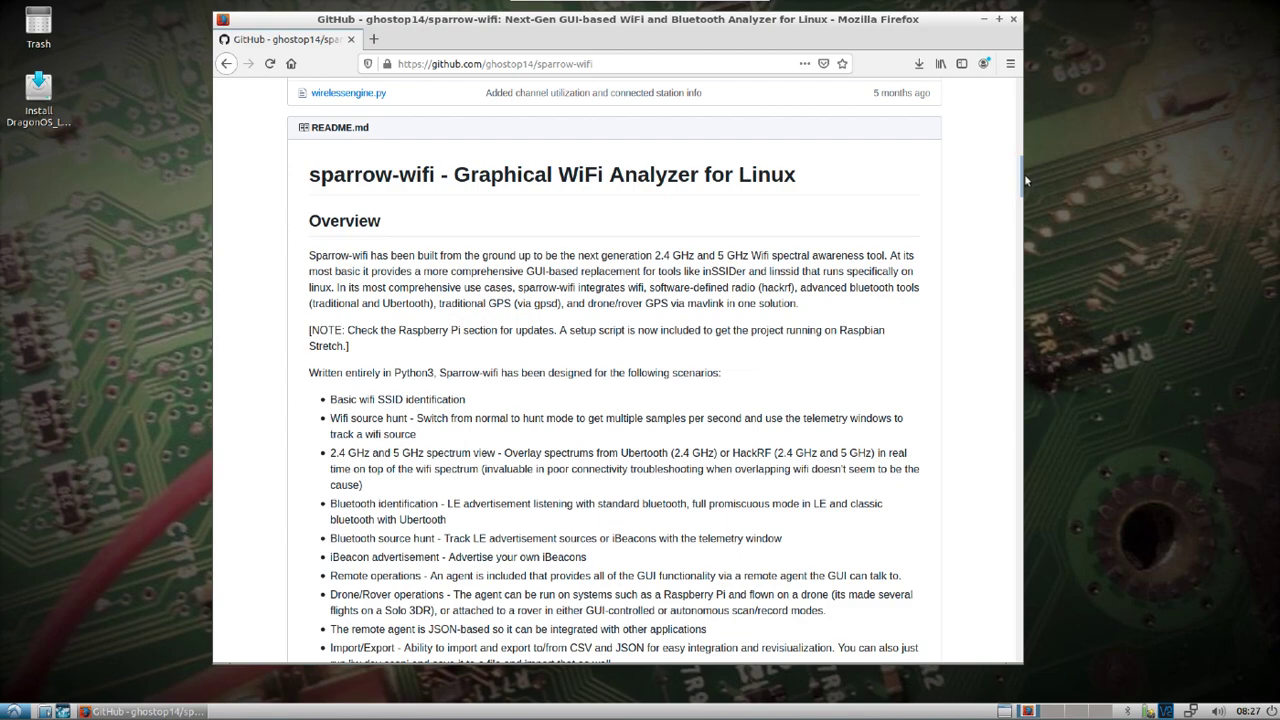
middle_click(1018, 177)
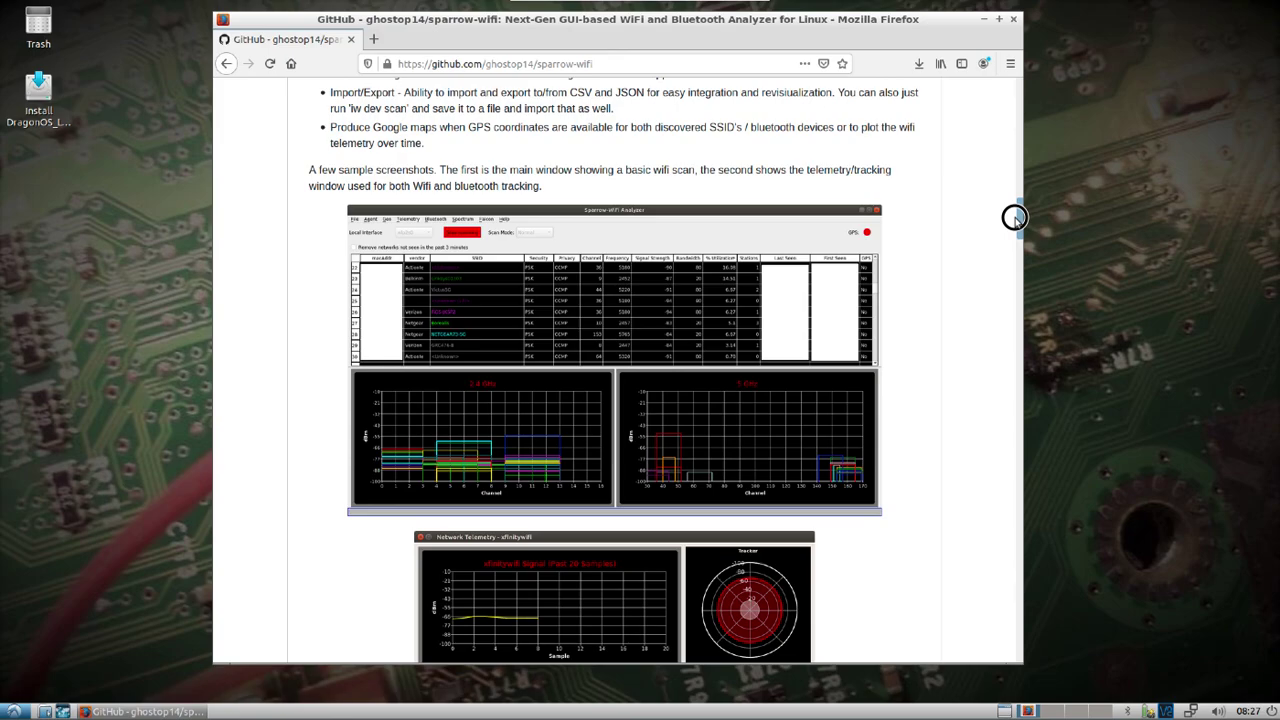
drag(1014, 217, 1010, 170)
Open a large upper-left LXTerminal with bigger text and enter sudo vi /etc/default/gpsd.
click(14, 711)
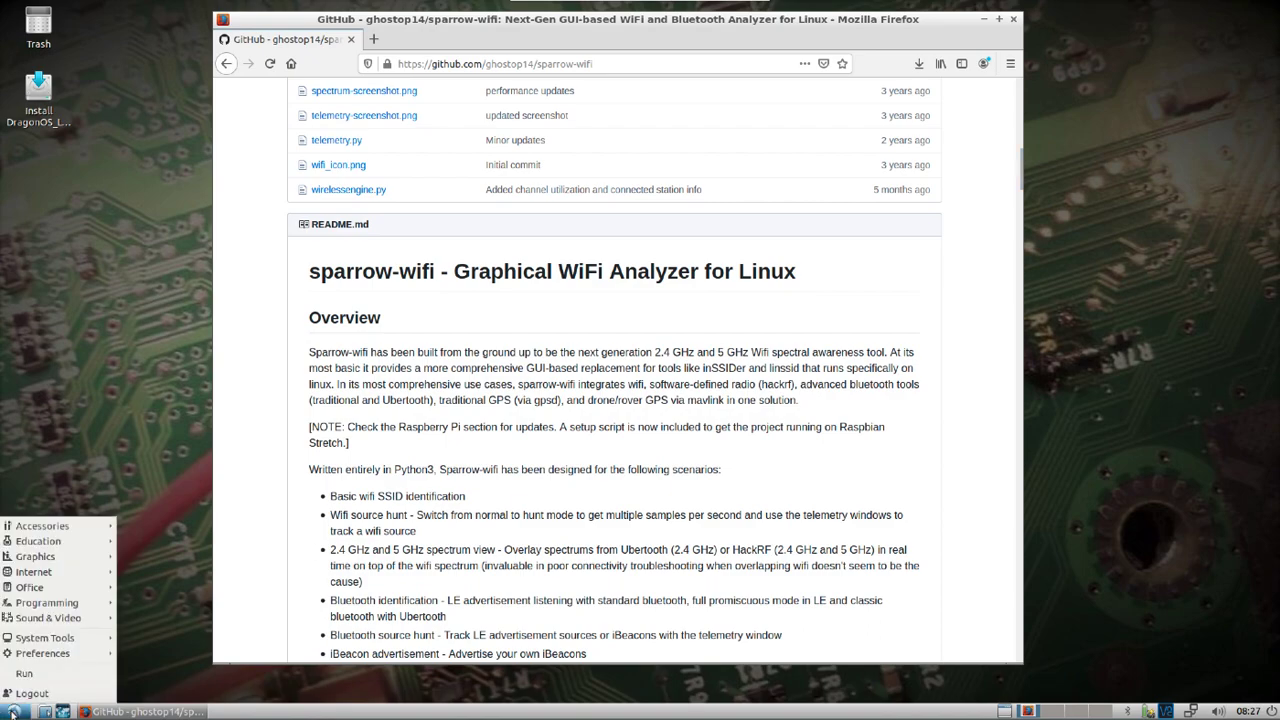
mouse_move(60, 637)
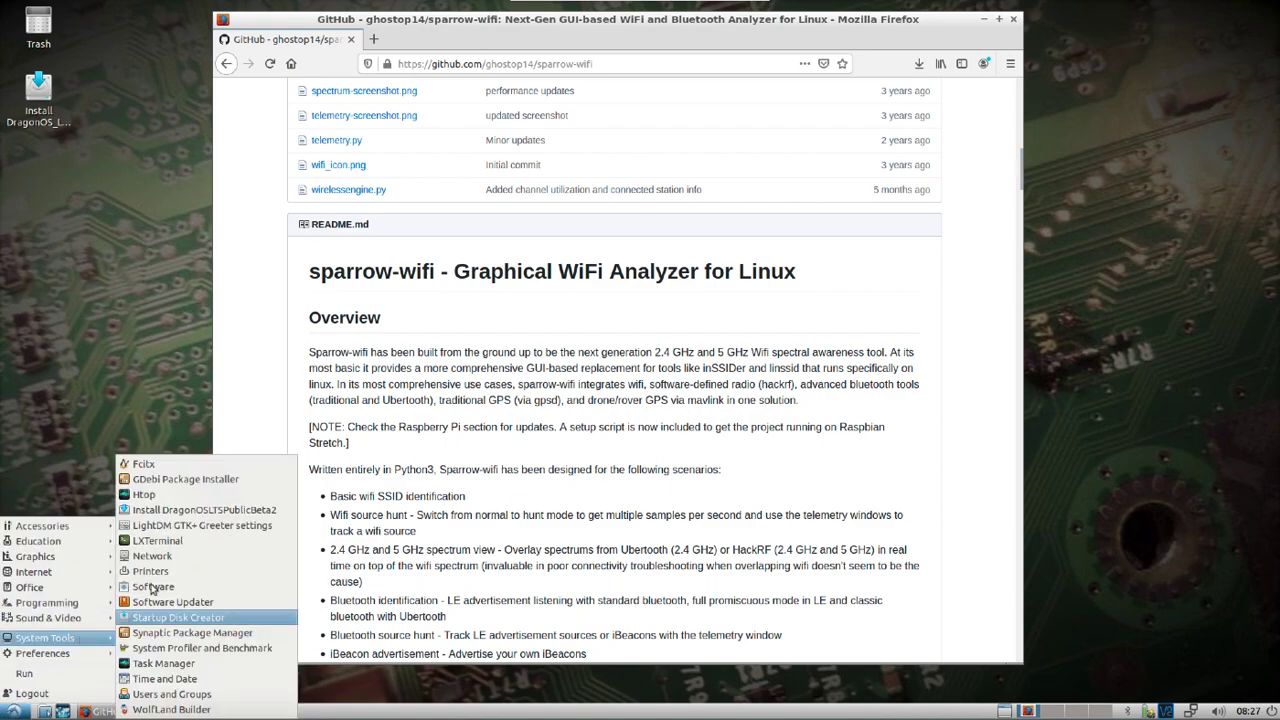
click(170, 541)
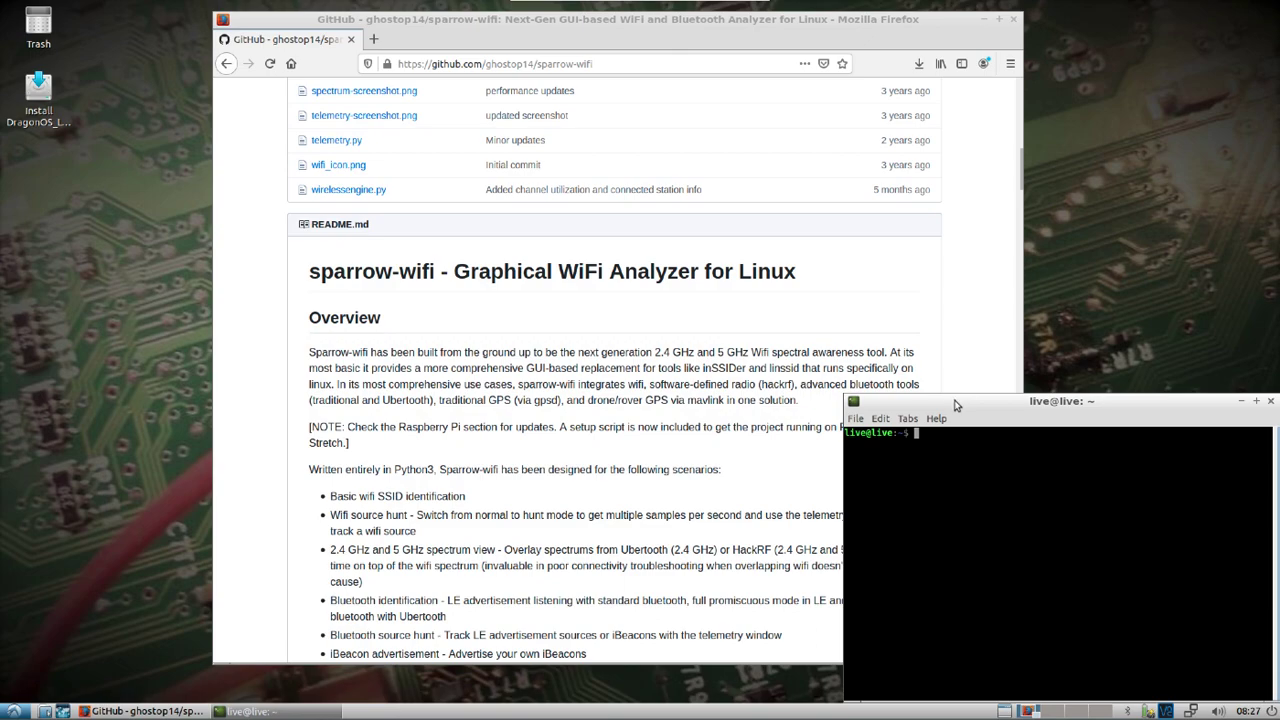
drag(953, 401, 220, 77)
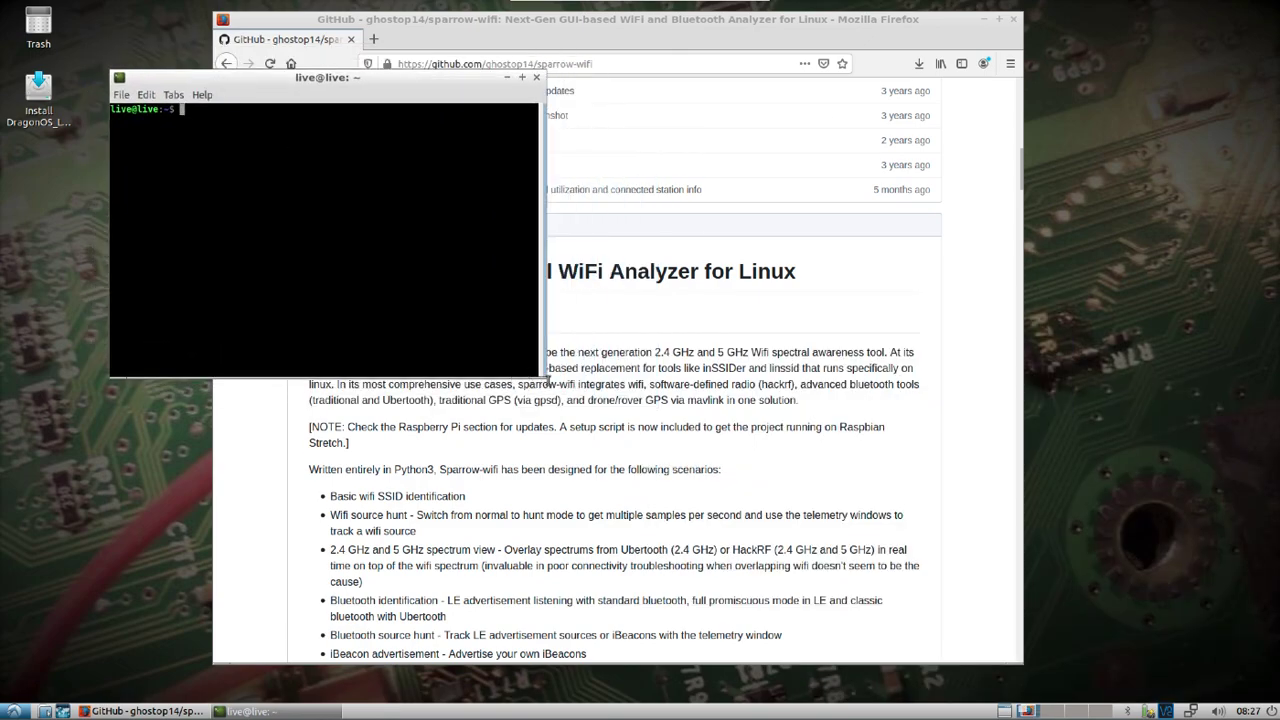
drag(543, 377, 826, 479)
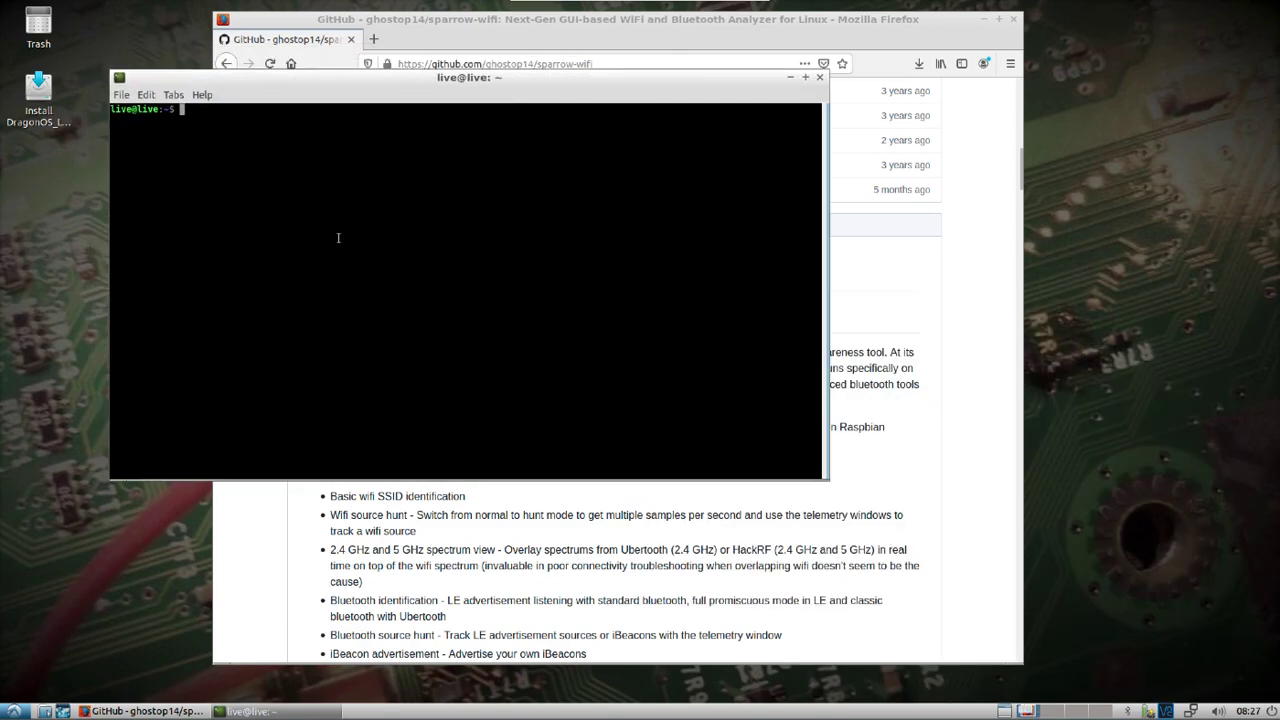
key(ctrl+plus)
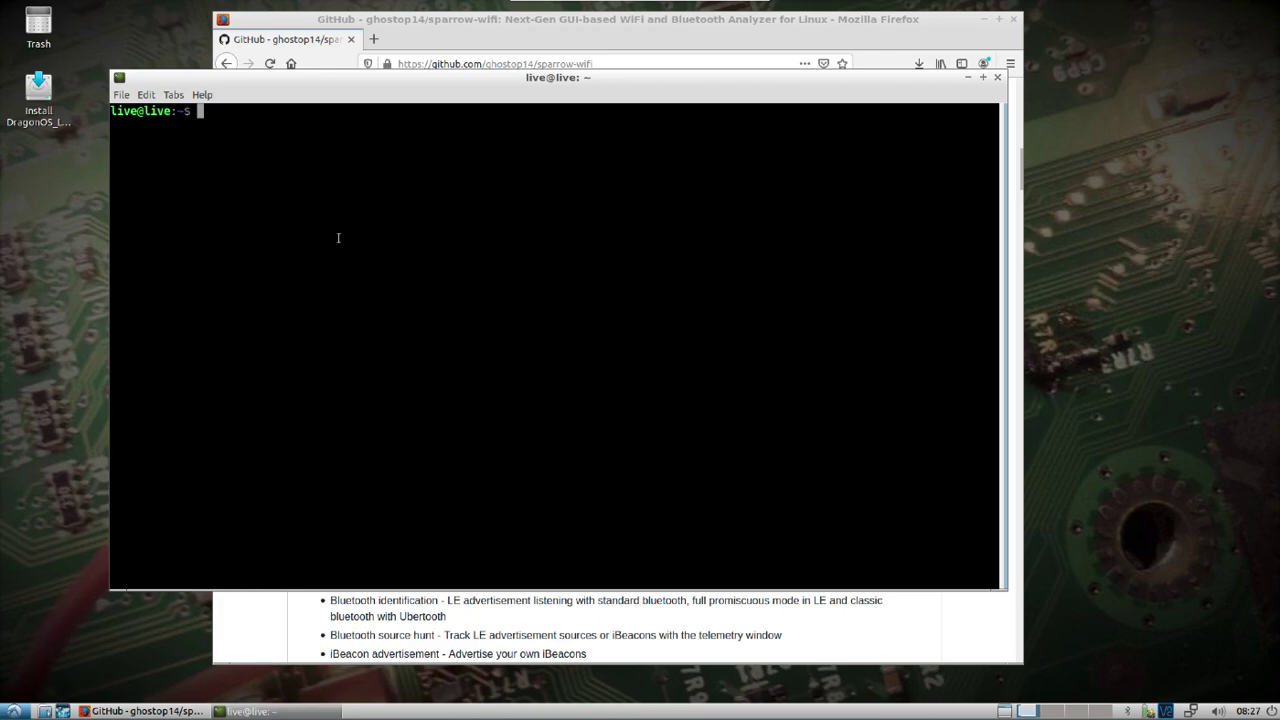
text(sudo vi /etc/default/gpsd)
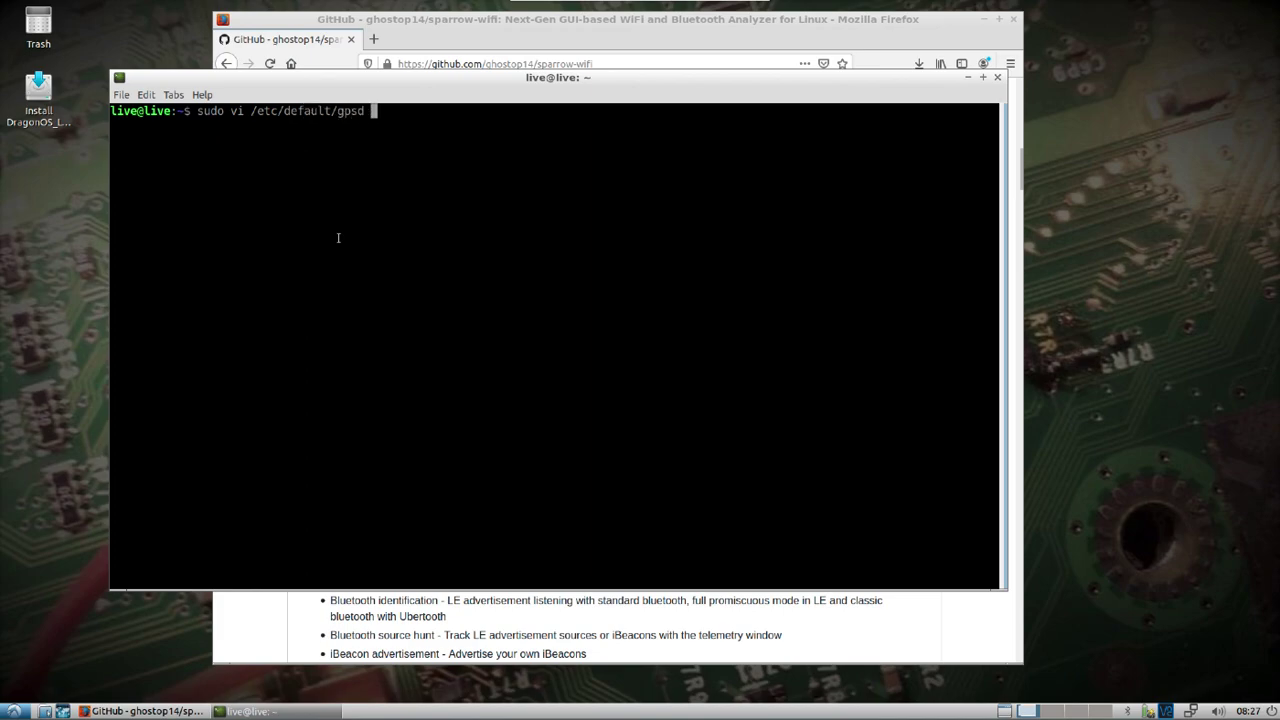
Open the gpsd defaults file in vi and begin the DEVICES value with /dev/.
key(Return)
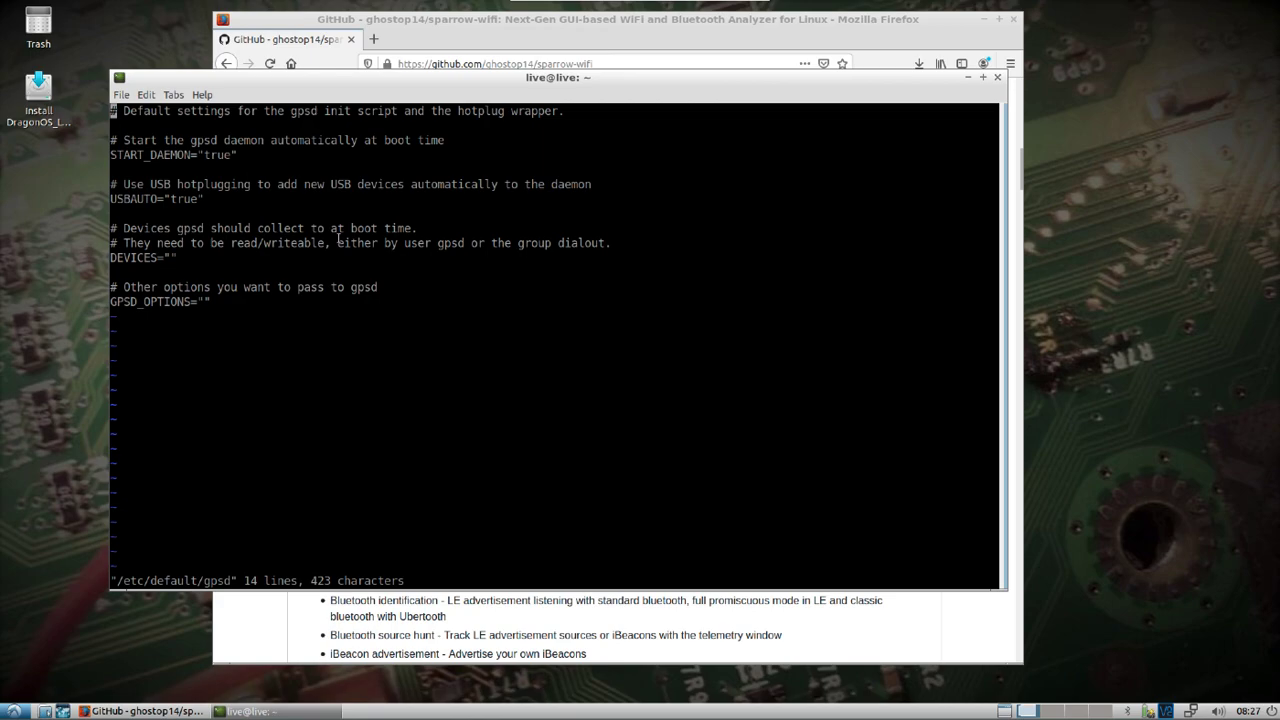
key(Down)
key(Down)
key(Down)
key(Down)
key(Down)
key(Down)
key(Down)
key(Down)
key(Down)
key(Down)
key(Right)
key(Right)
key(Right)
key(Right)
key(Right)
key(Right)
key(Right)
key(Right)
key(Right)
text(/dev/)
In a second terminal, list the contents of /dev to find the GPS device.
click(14, 711)
mouse_move(60, 682)
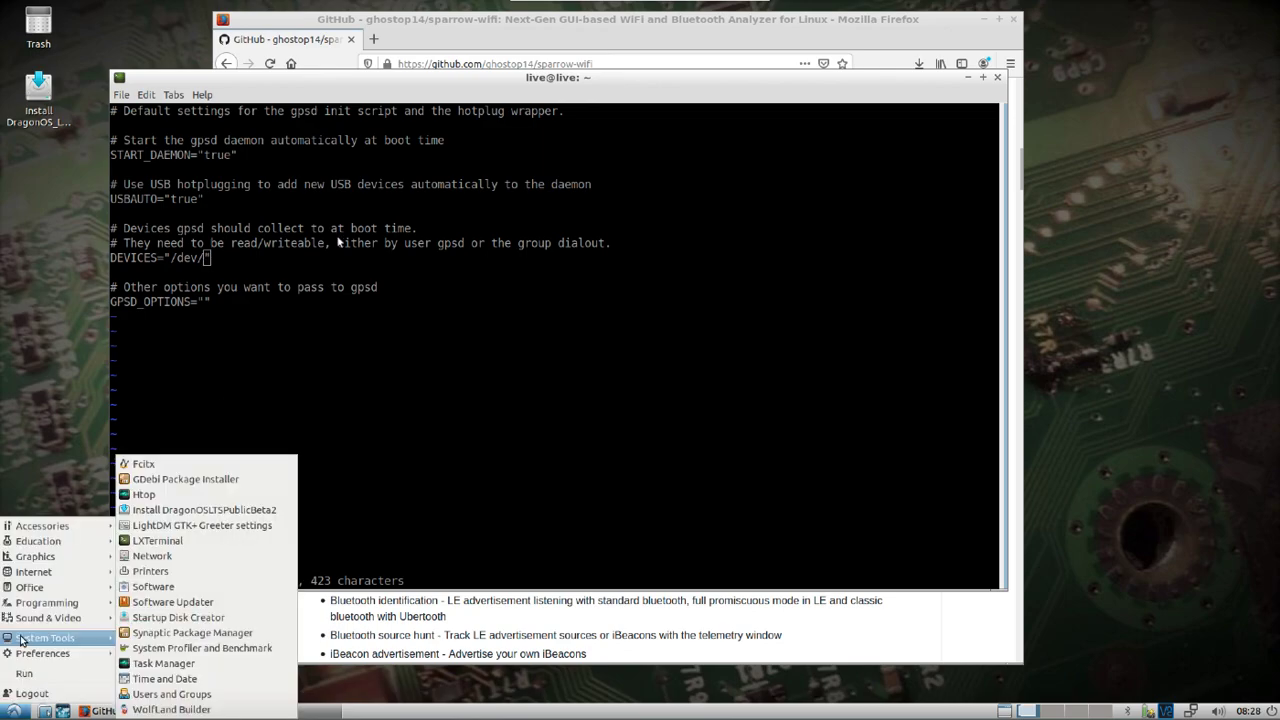
click(223, 545)
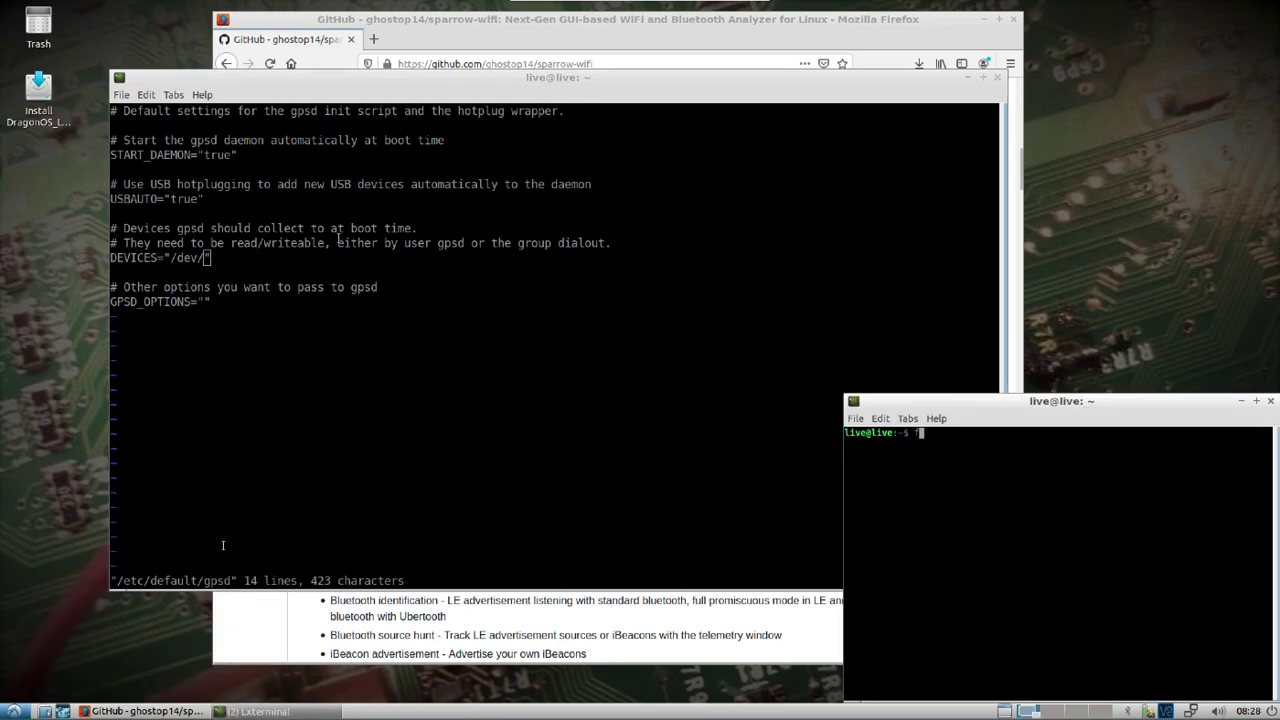
text(cd /dev/)
key(Return)
text(ls)
key(Return)
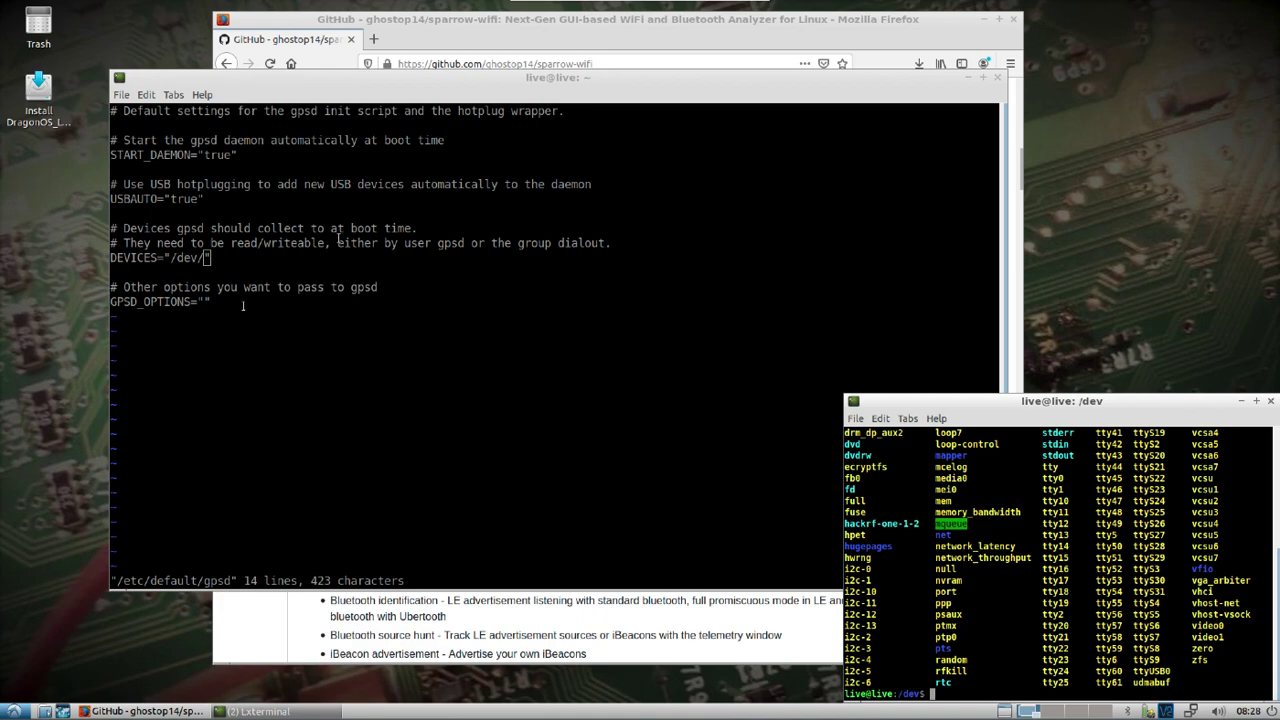
Complete DEVICES as "/dev/ttyUSB0" and save the file with :wq.
click(197, 243)
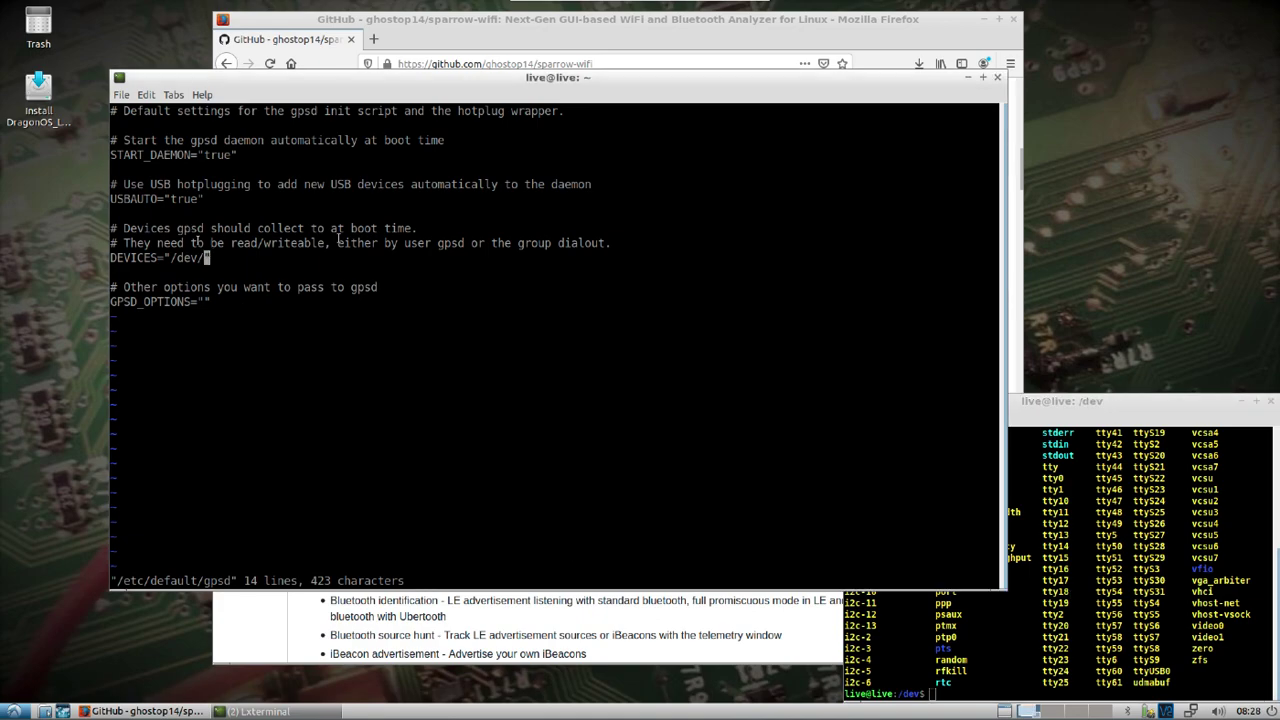
text(ttyUSB0)
key(Escape)
text(:wq)
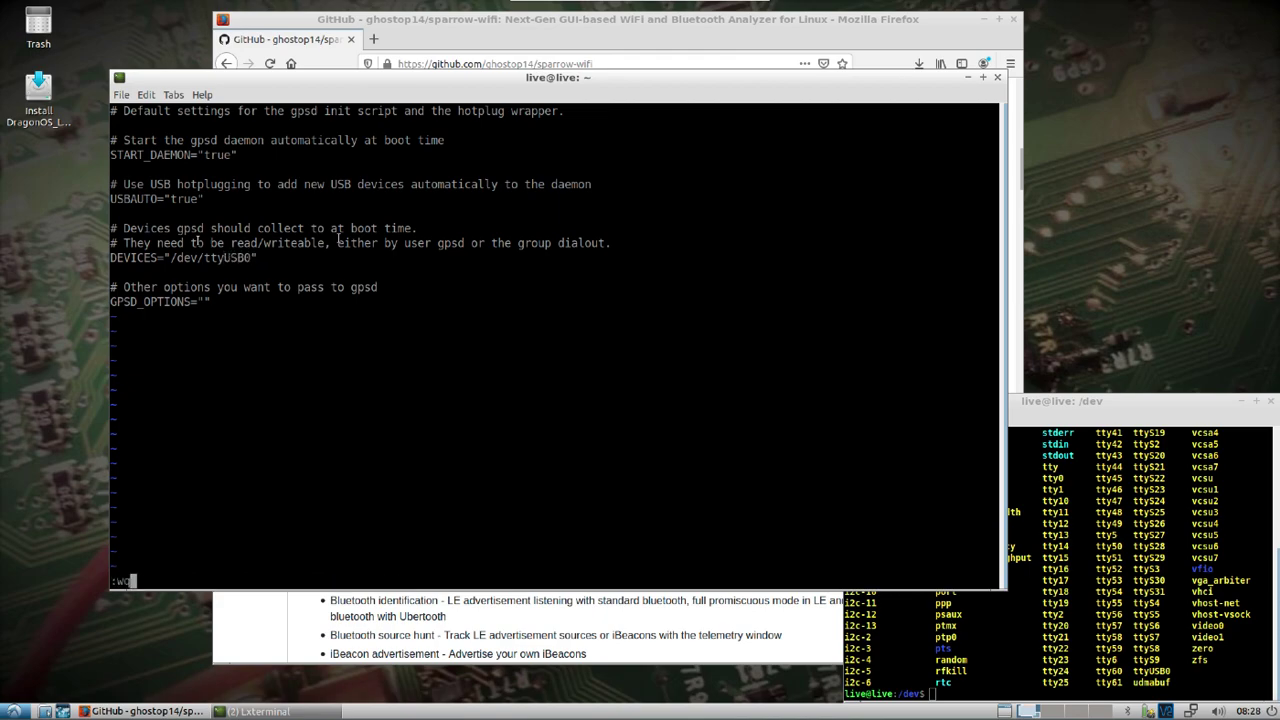
key(Return)
Restart gpsd with sudo /etc/init.d/gpsd restart and close the /dev terminal.
text(sudo /etc/in)
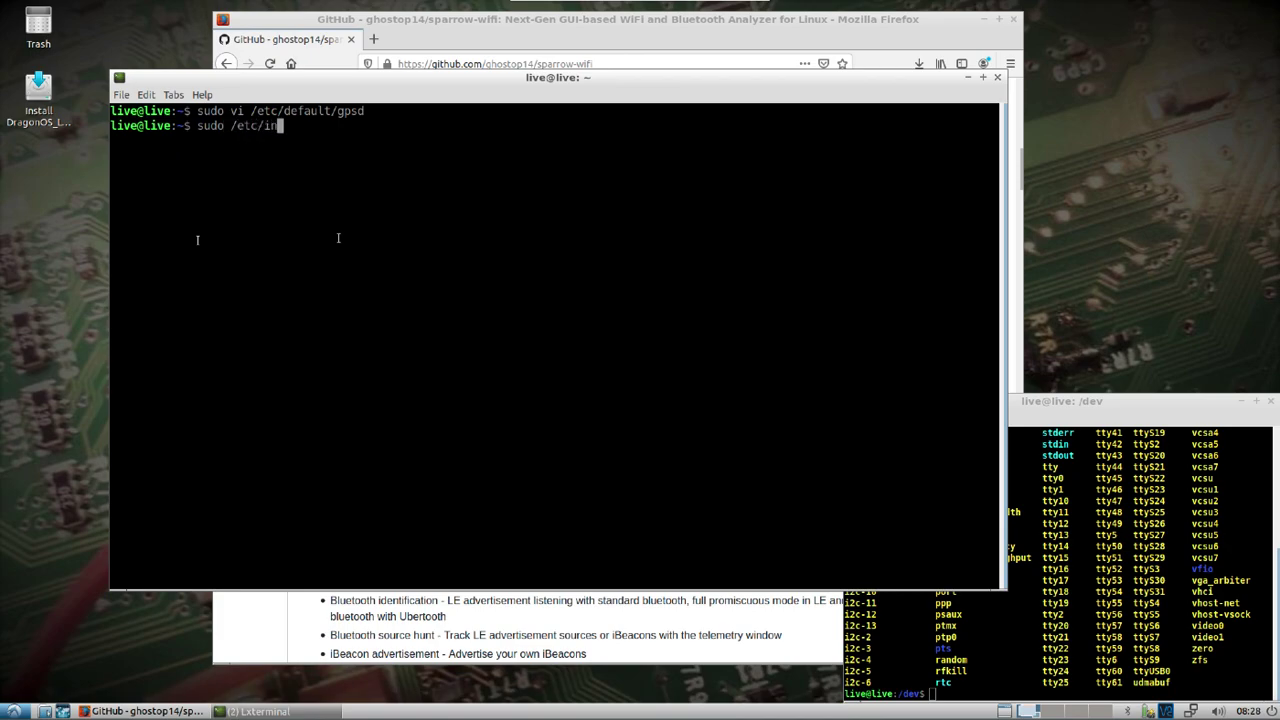
text(it.d/gpsd restart)
key(Return)
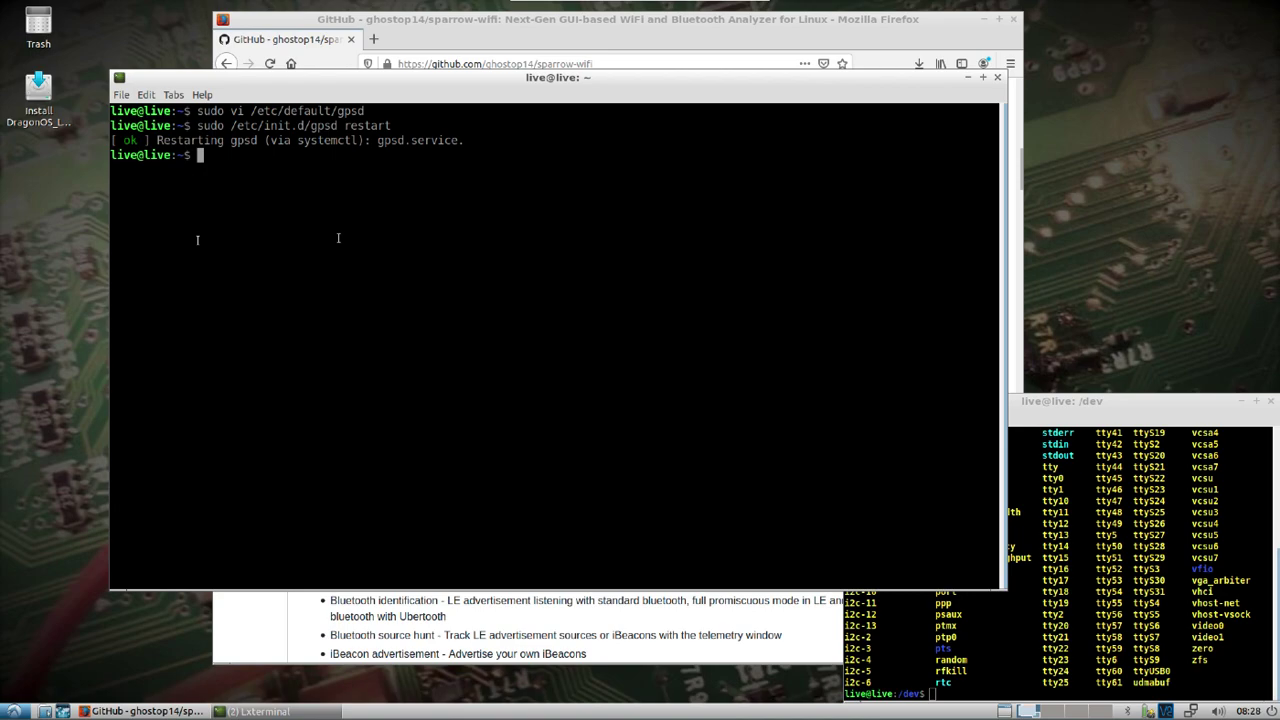
click(1135, 415)
click(1270, 401)
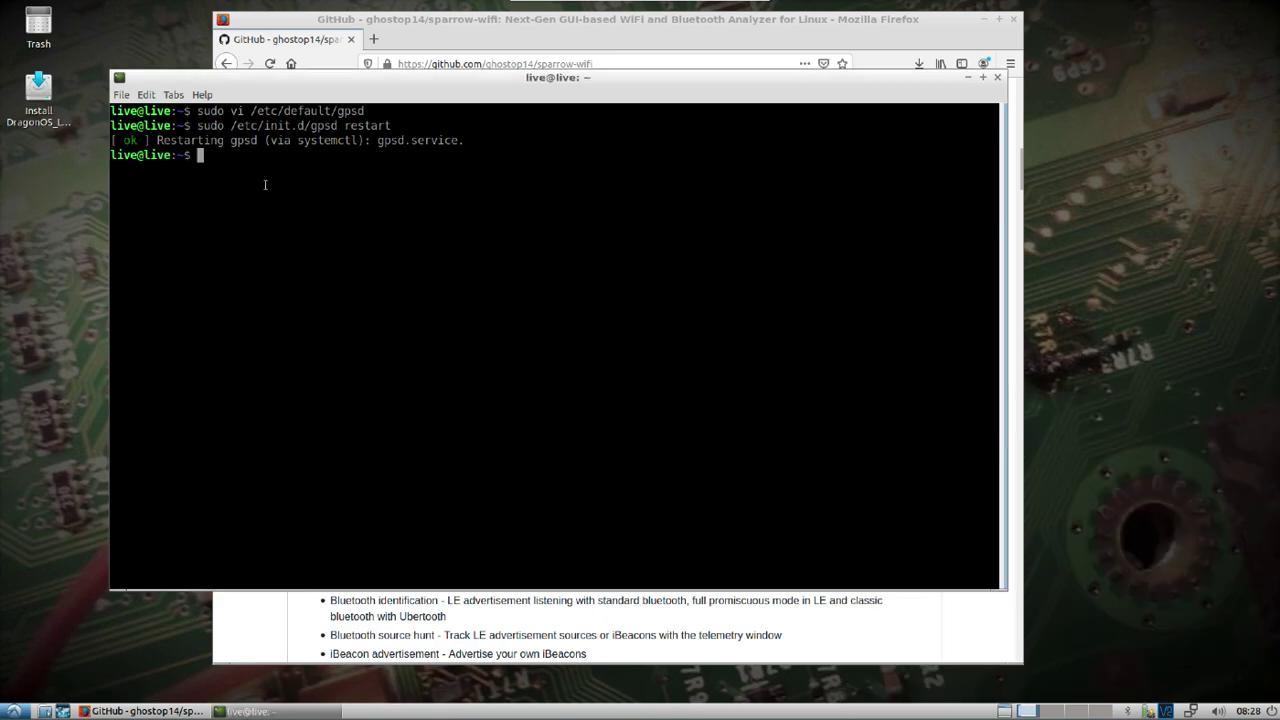
Launch the xgps satellite viewer.
text(gps)
key(BackSpace)
key(BackSpace)
key(BackSpace)
text(xgps)
key(Return)
Move the xgps window down and watch it plot 12 satellites from /dev/ttyUSB0.
drag(250, 20, 251, 192)
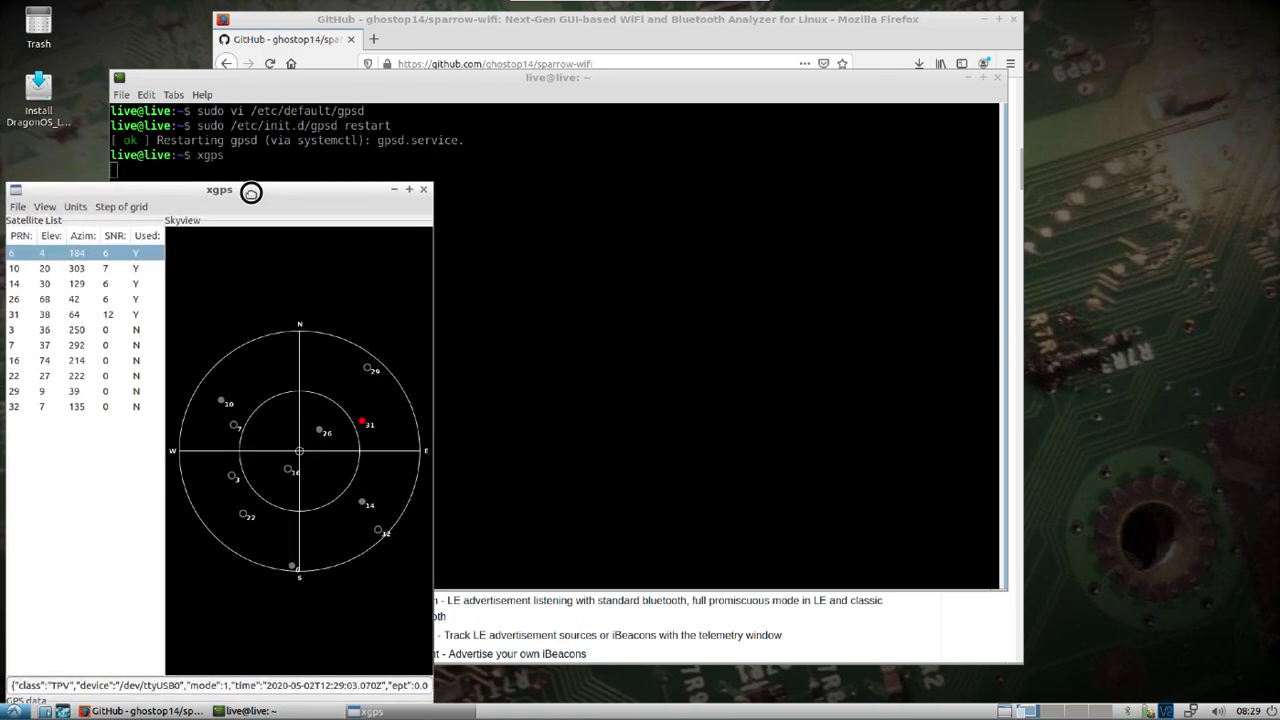
drag(251, 192, 253, 198)
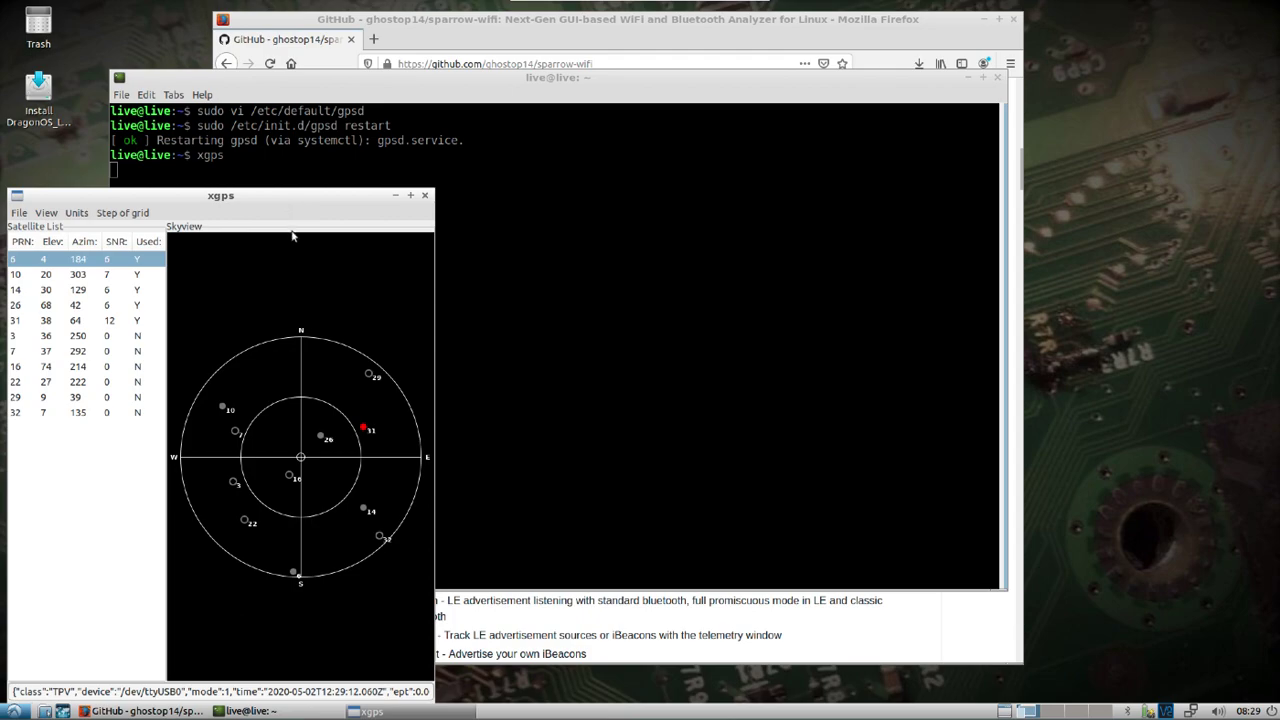
Close xgps, change into /usr/src/sparrow-wifi, and list its files.
click(425, 197)
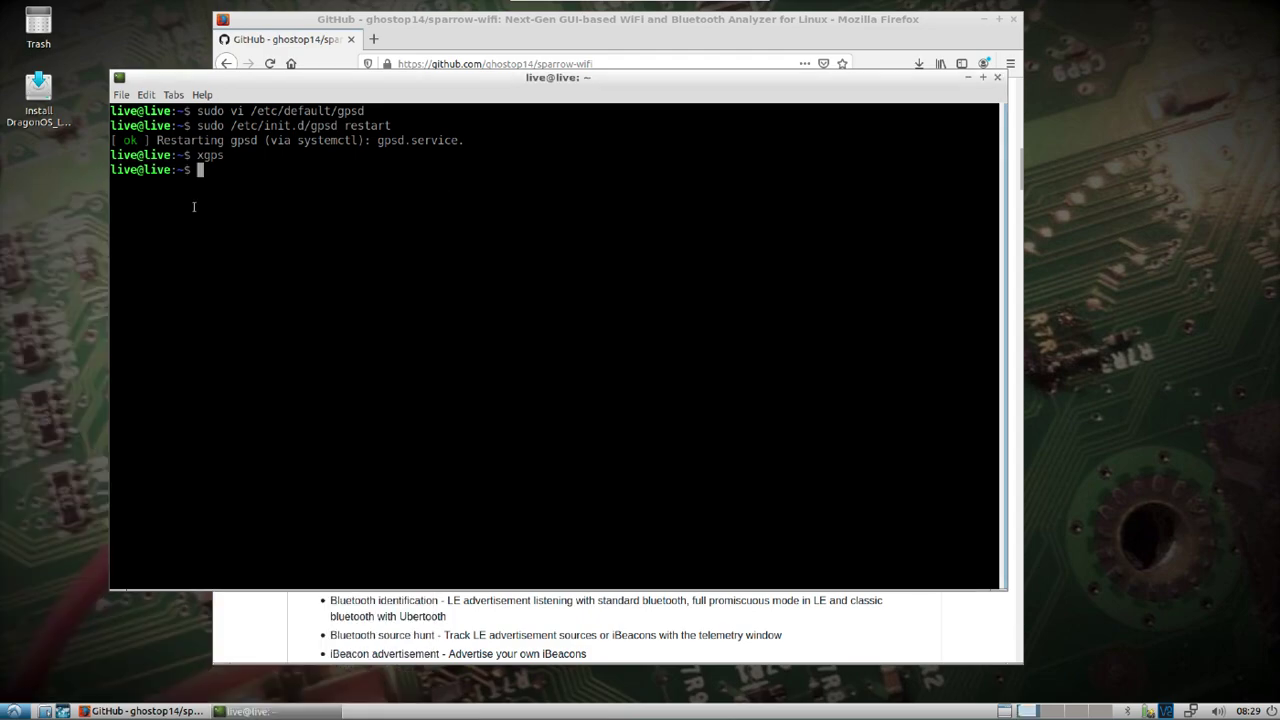
text(cd /usr/src/sp)
key(Tab)
key(Return)
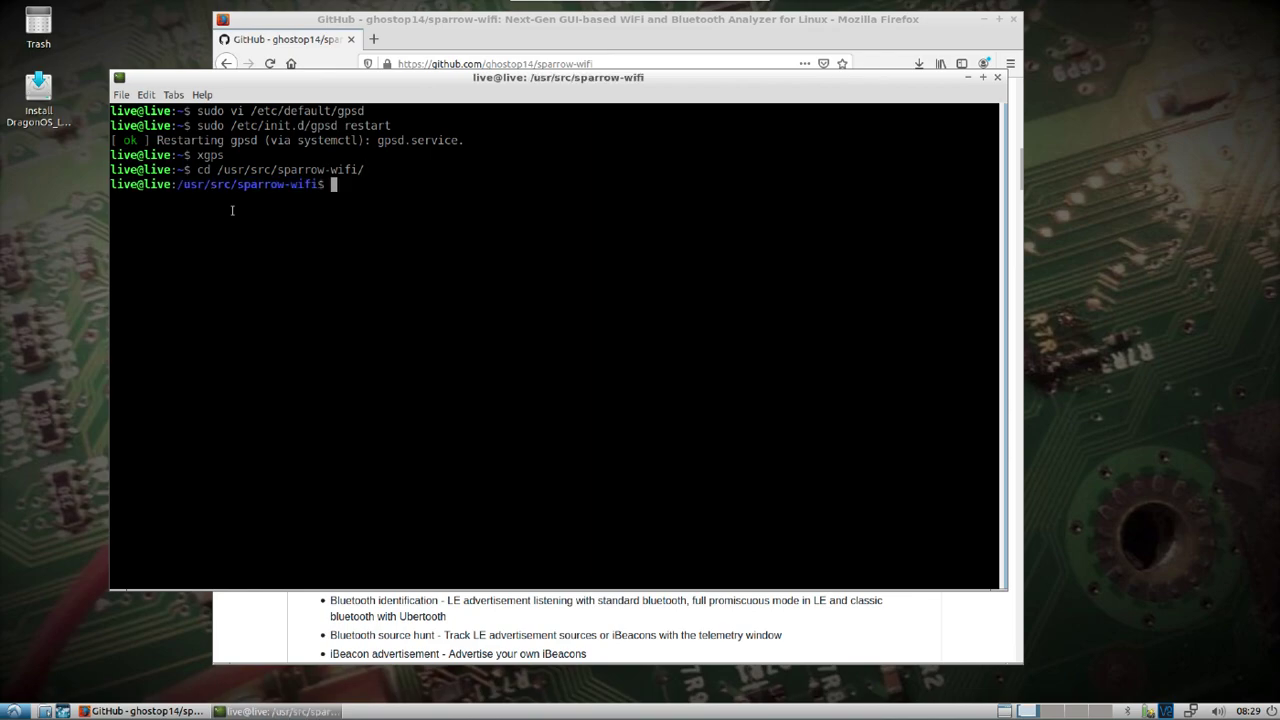
text(ls)
key(Return)
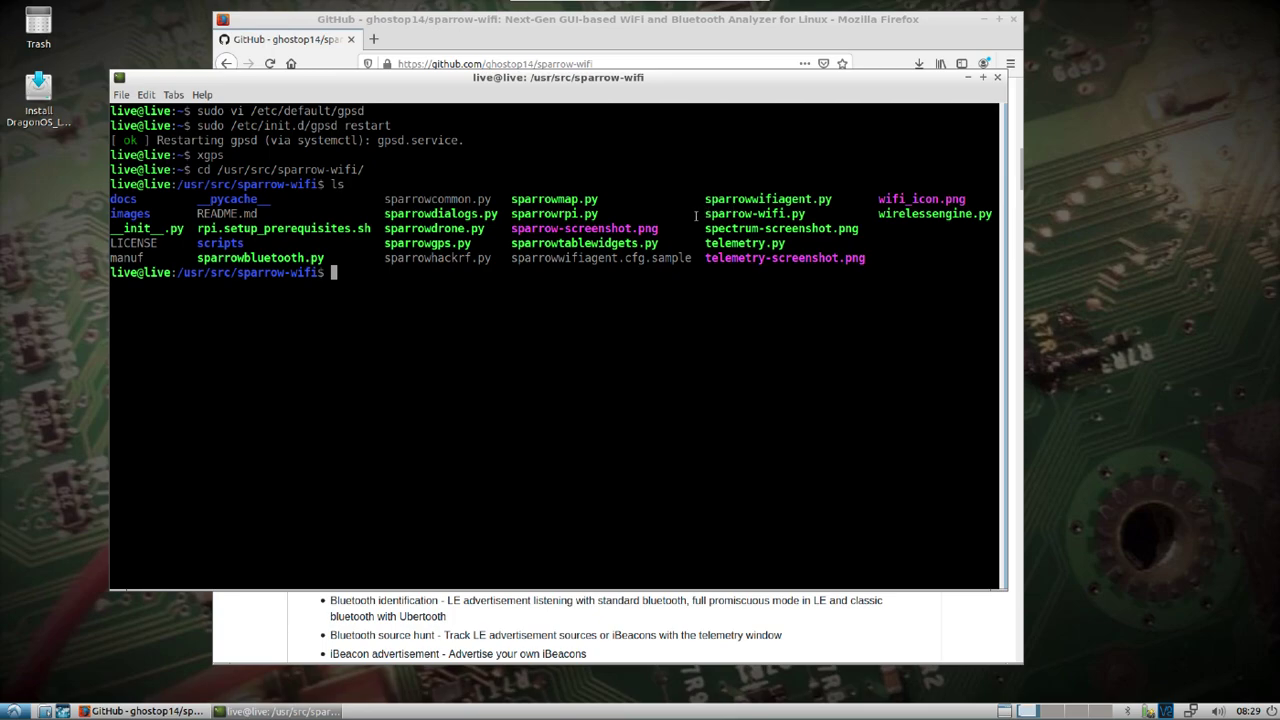
Enter sudo python3 sparrow-wifi.py at the prompt using Tab completion.
drag(706, 213, 826, 213)
click(393, 280)
text(sudo python3 sparrow-w)
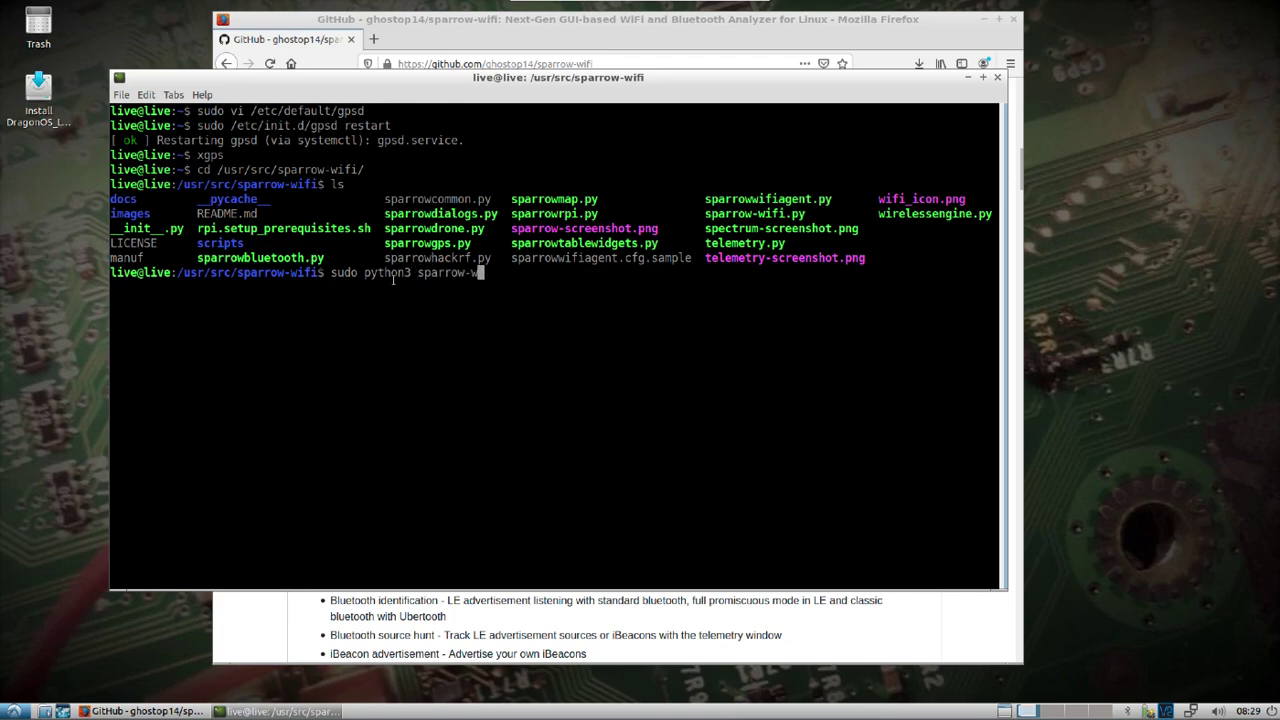
key(Tab)
Run sparrow-wifi.py as root and maximize the Sparrow-WiFi Analyzer window.
key(Return)
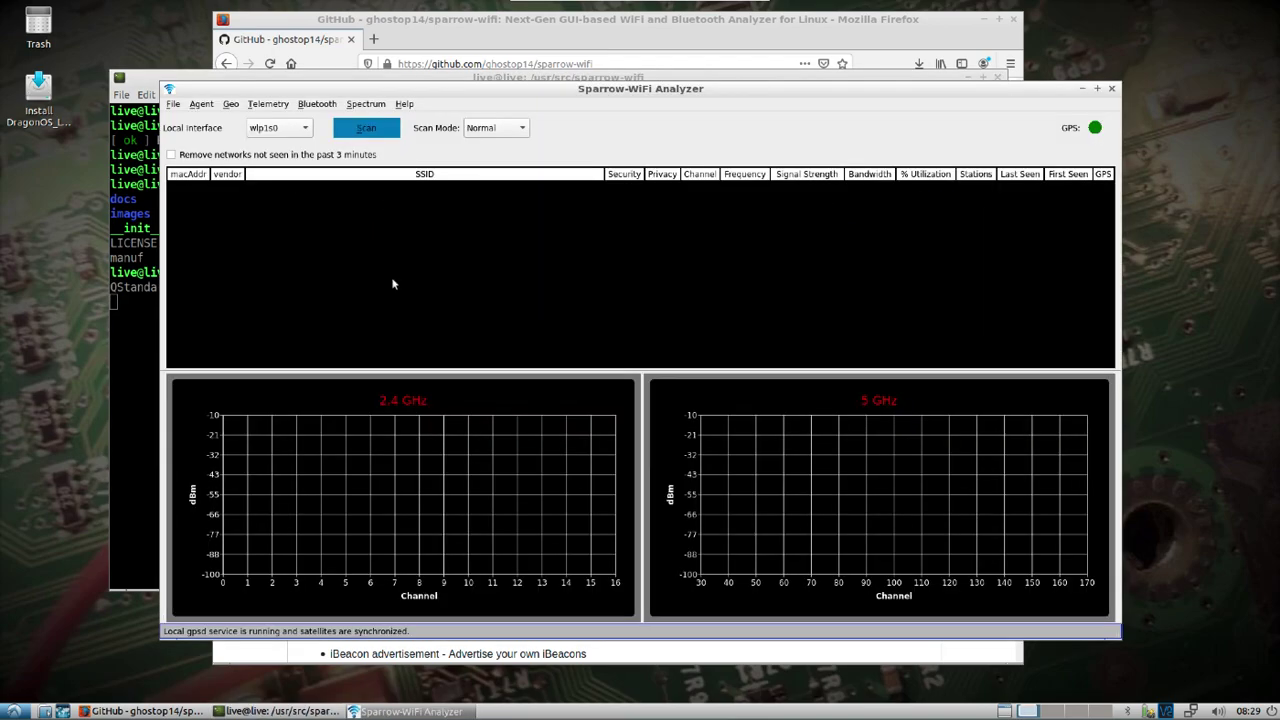
double_click(717, 95)
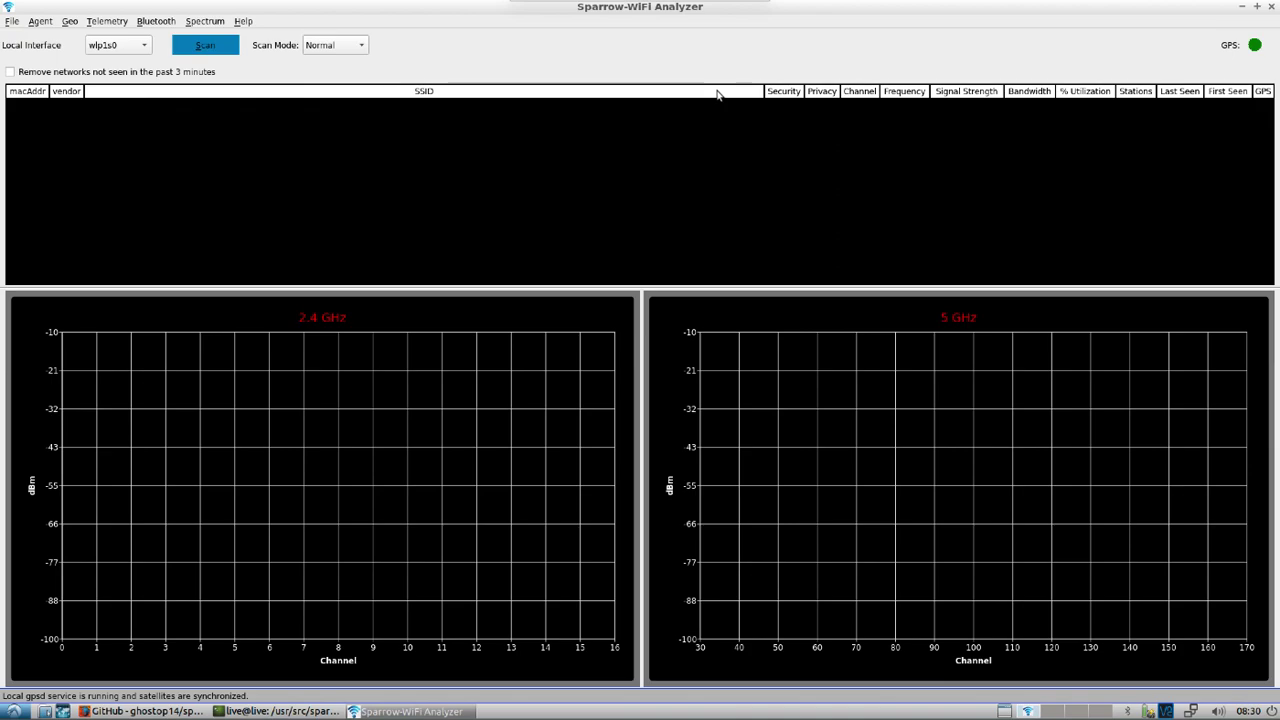
Look over the Bluetooth and other menus, then show the HackRF spectrum analyzer options.
click(155, 21)
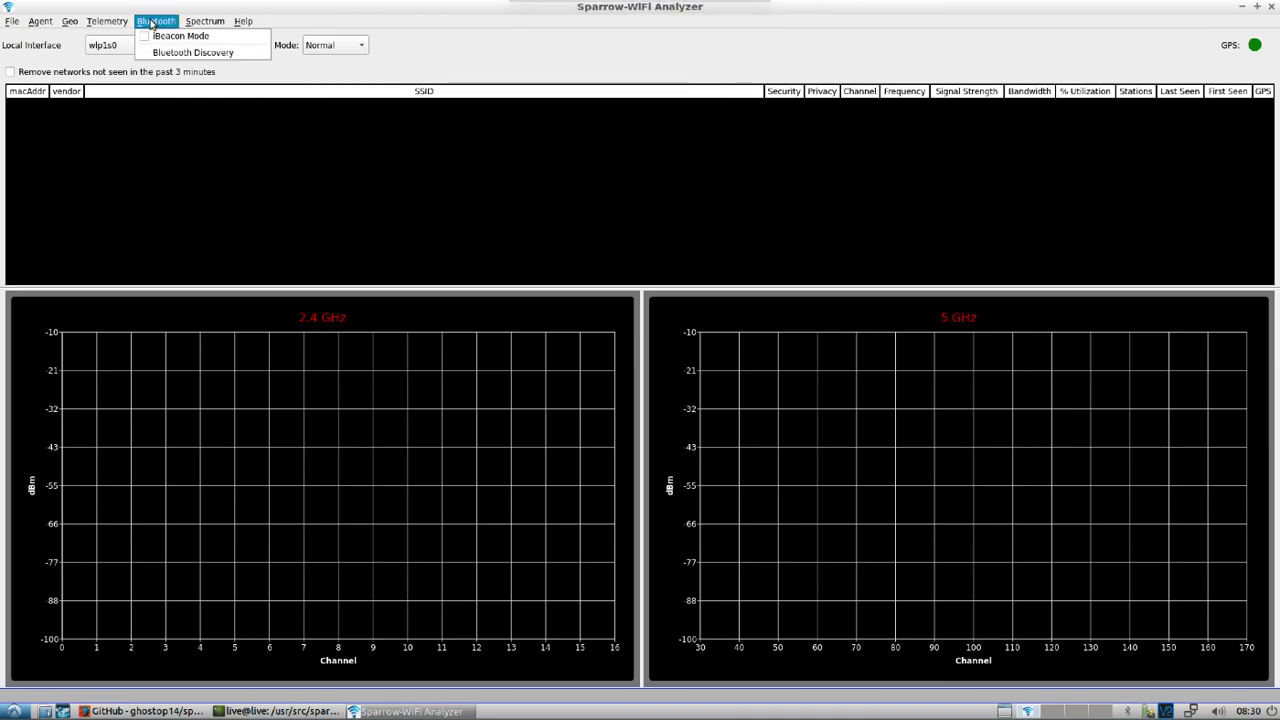
click(276, 12)
click(206, 22)
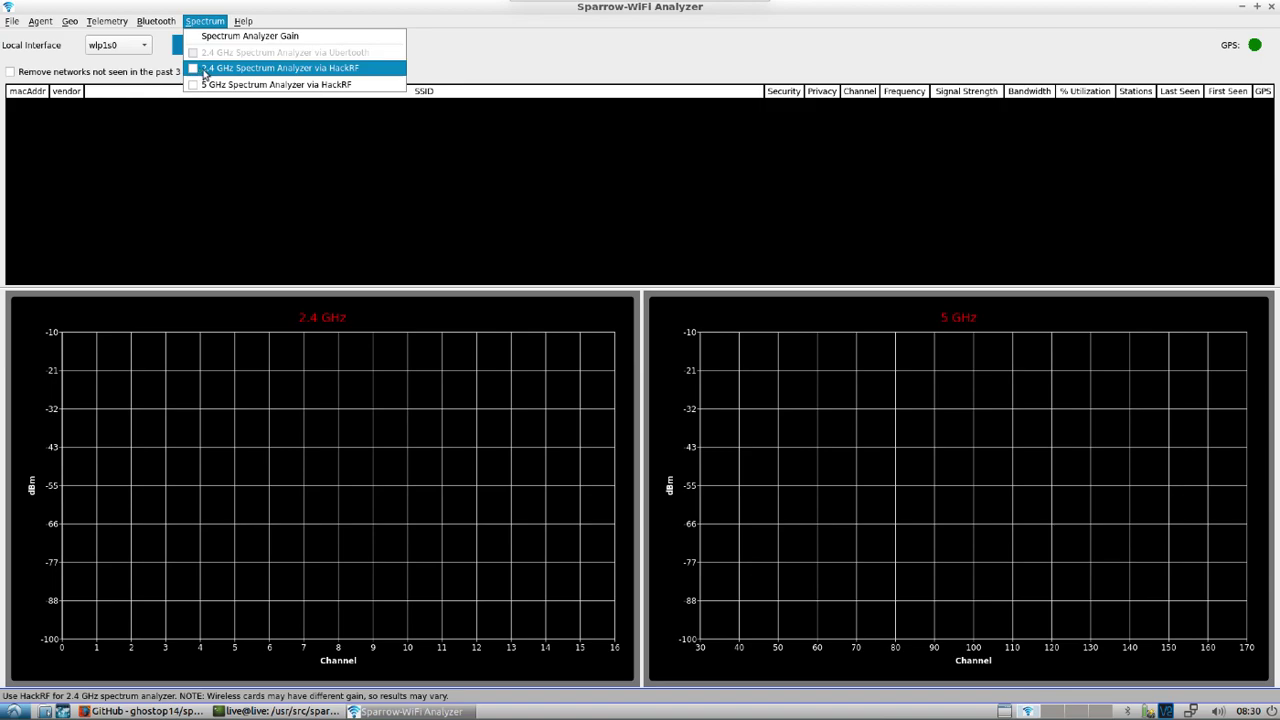
click(195, 73)
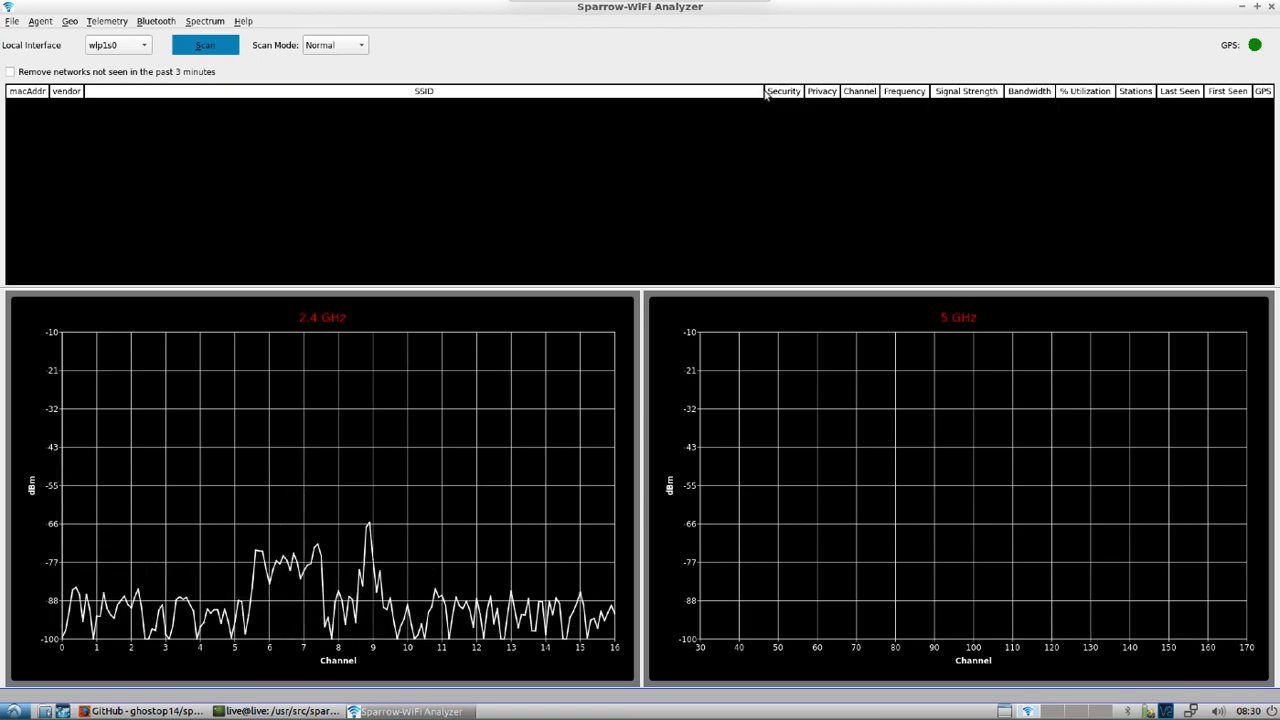
Drag the header dividers to widen the vendor column and shrink macAddr to a sliver.
mouse_move(85, 91)
mouse_down()
mouse_move(608, 128)
mouse_move(608, 117)
mouse_up()
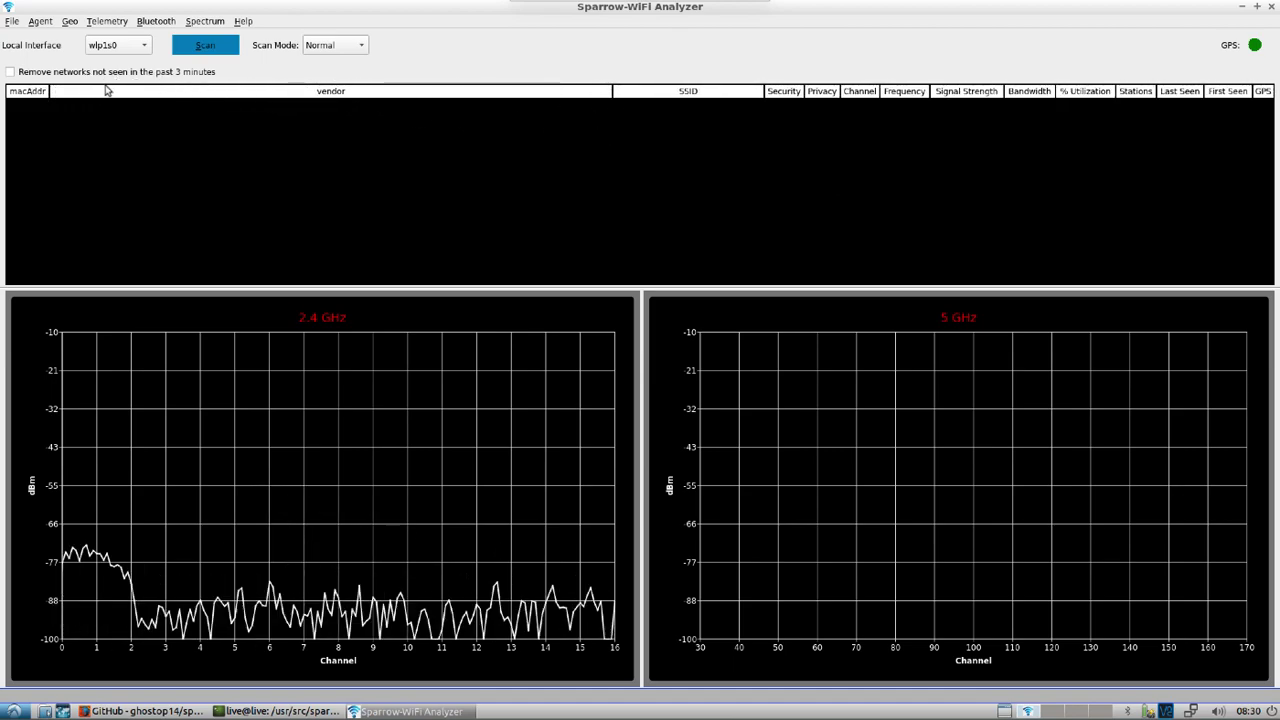
drag(37, 91, 14, 93)
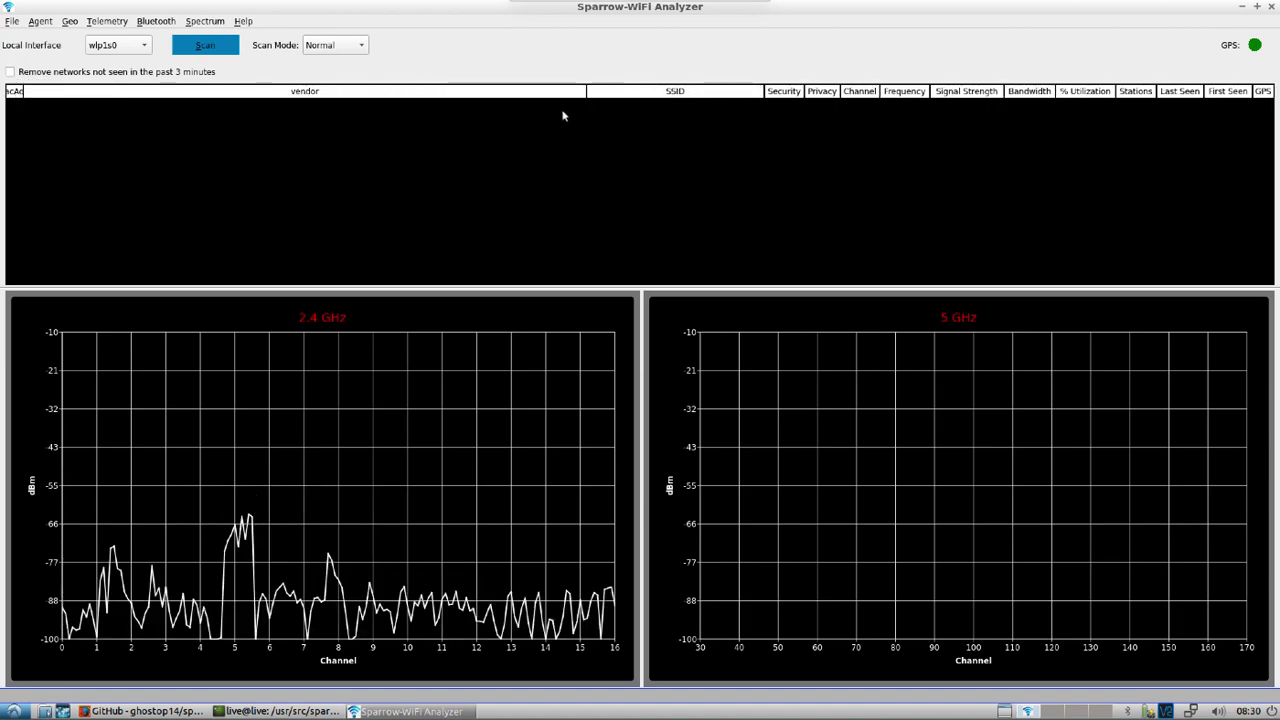
drag(586, 91, 748, 94)
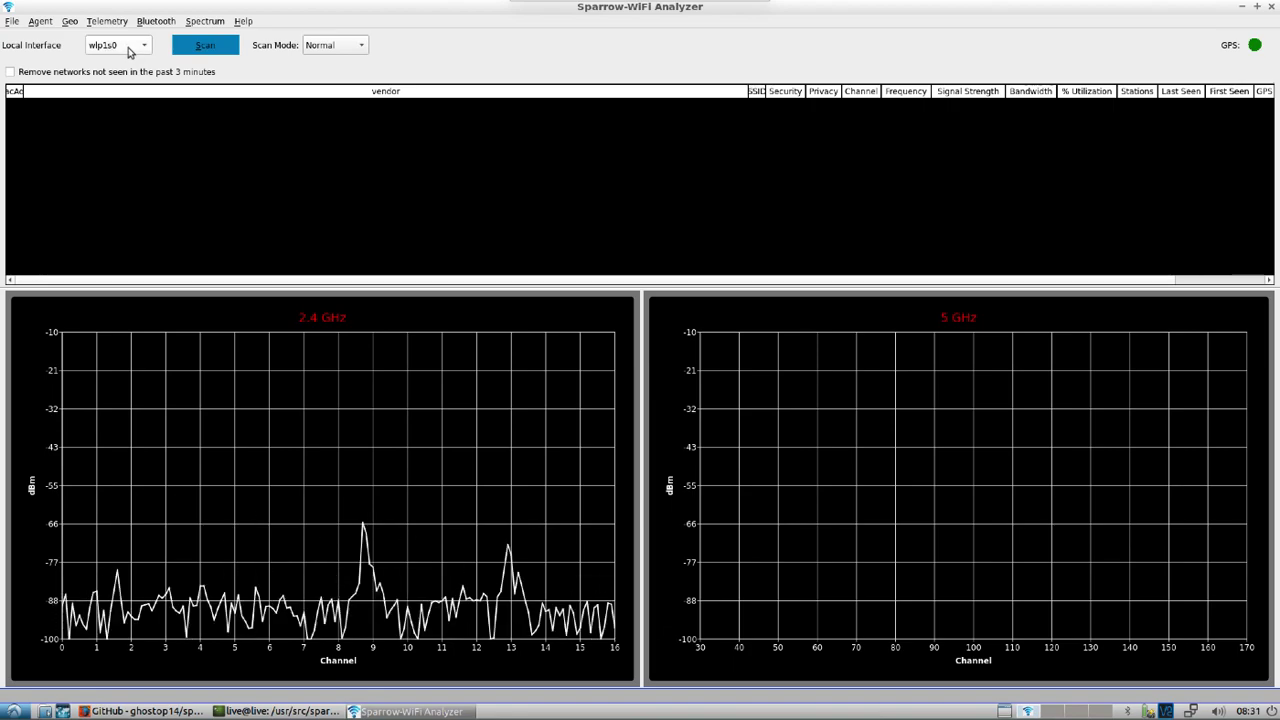
click(349, 48)
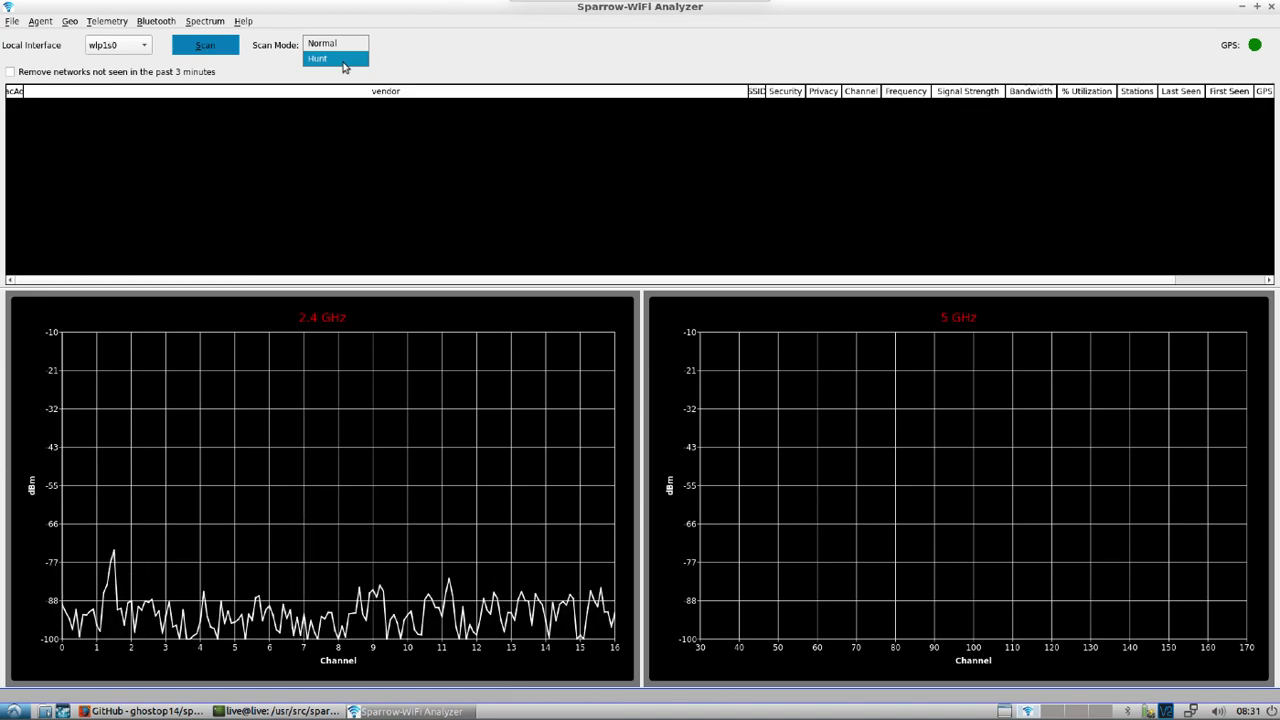
click(343, 44)
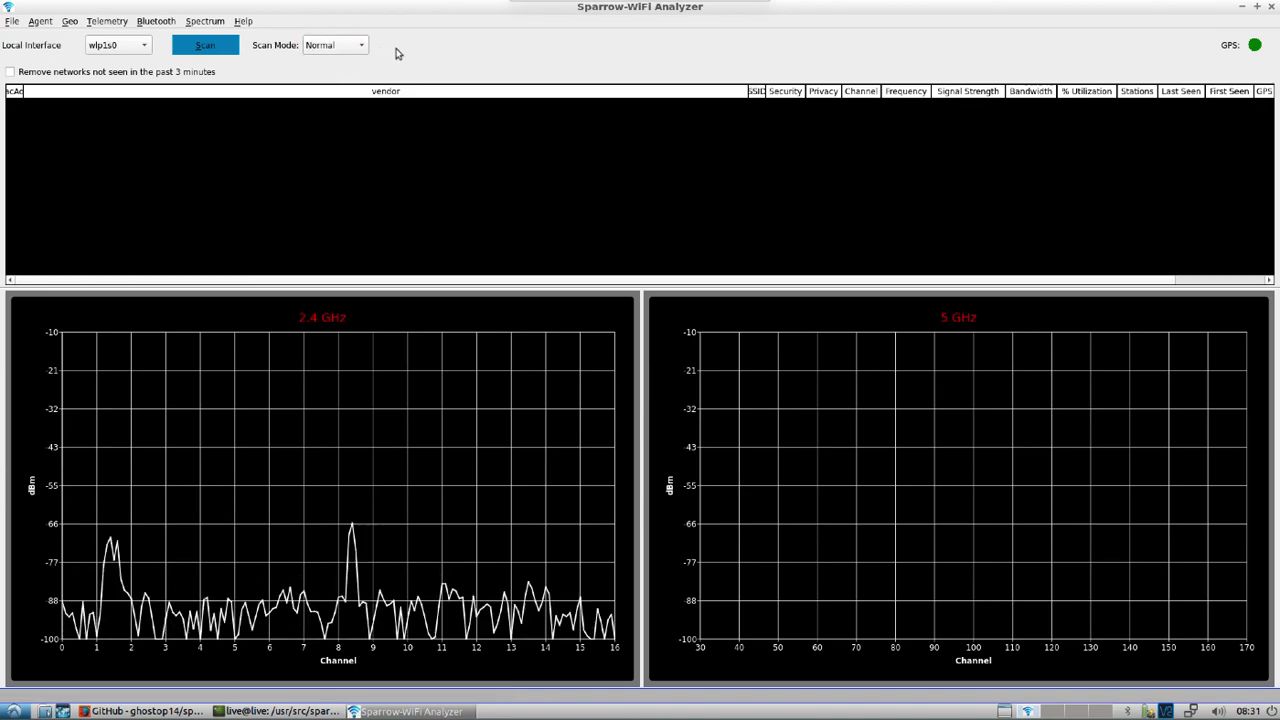
Start scanning on wlp1s0 to list networks like Sagemcom and Netgear.
click(206, 48)
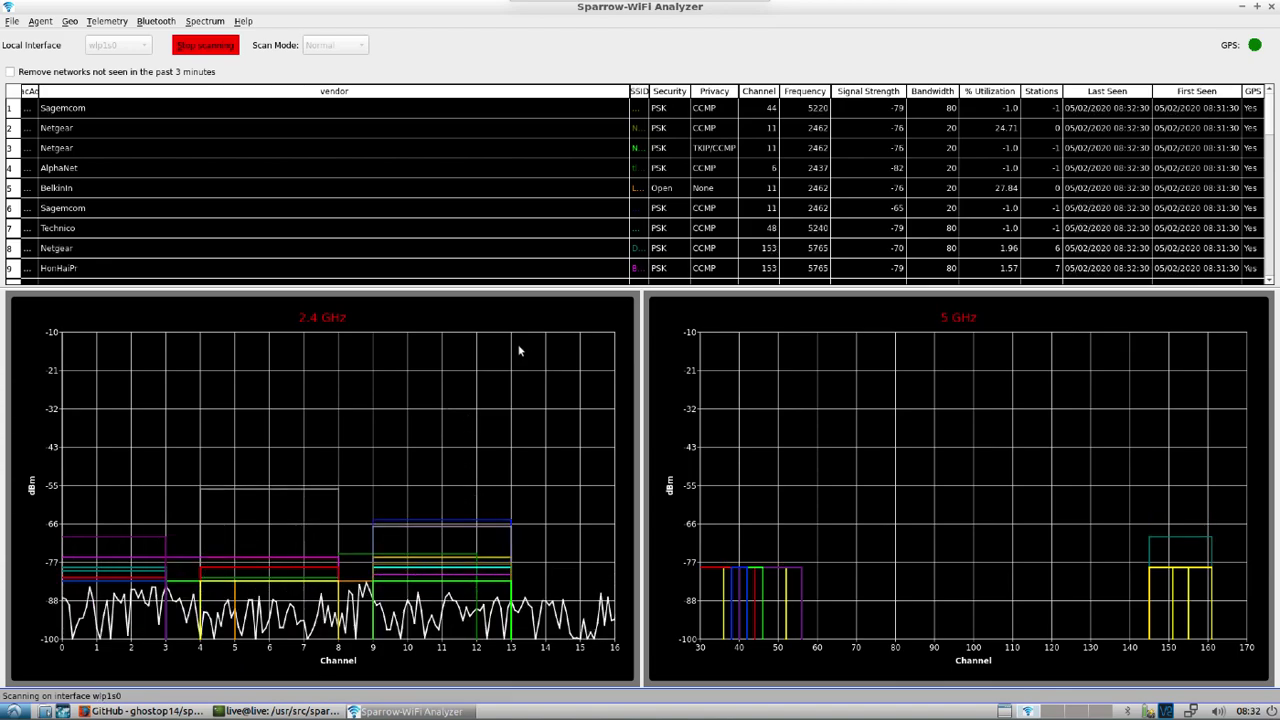
Open Bluetooth Discovery from the Bluetooth menu and move its window up and right.
click(158, 22)
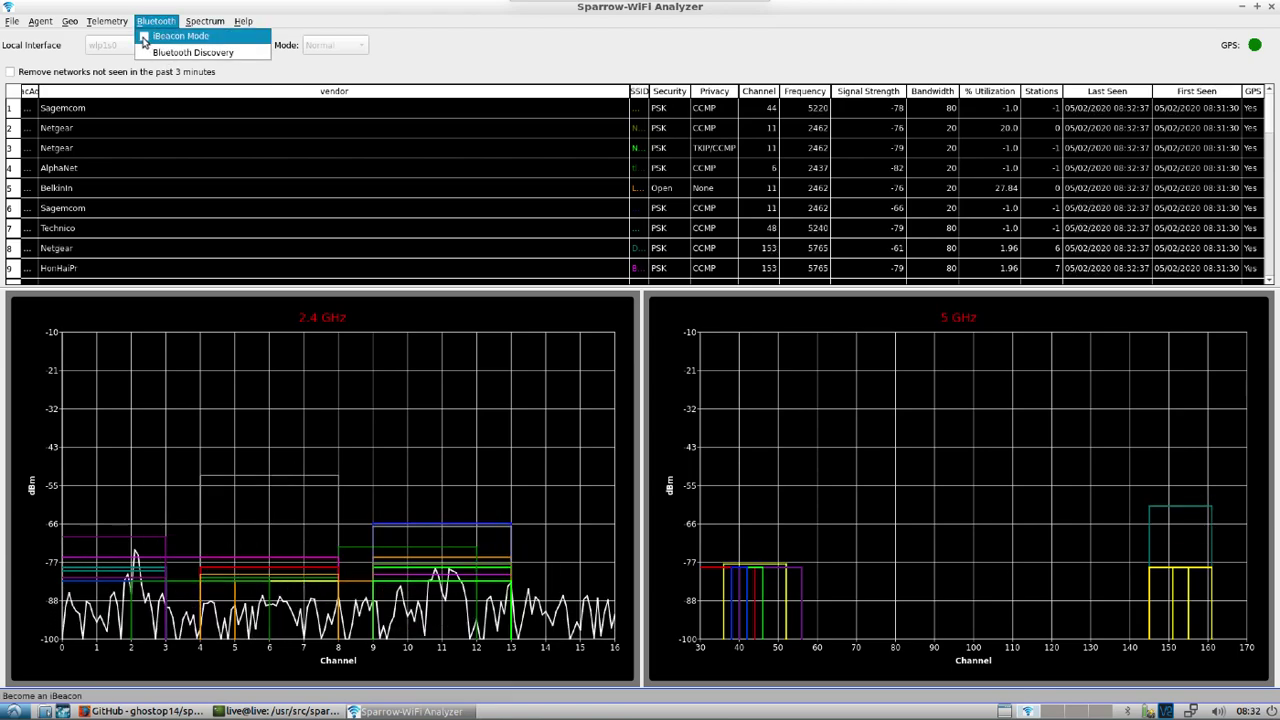
click(183, 53)
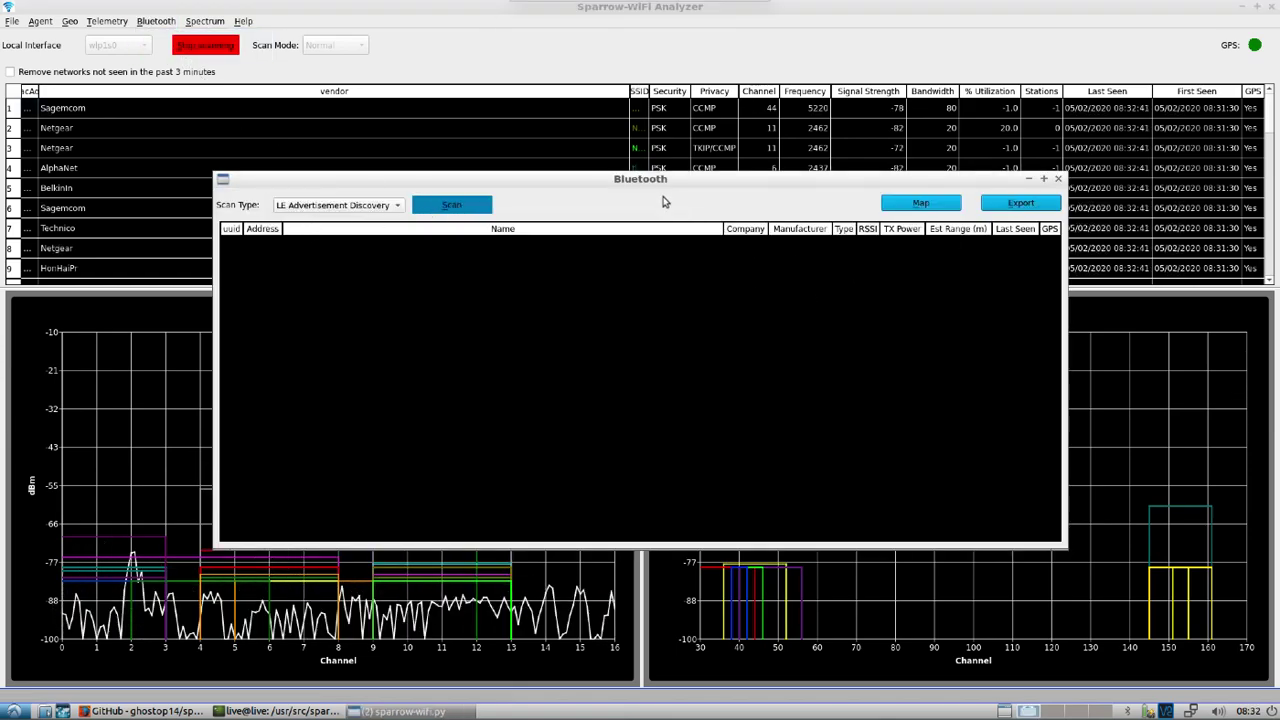
drag(646, 177, 758, 122)
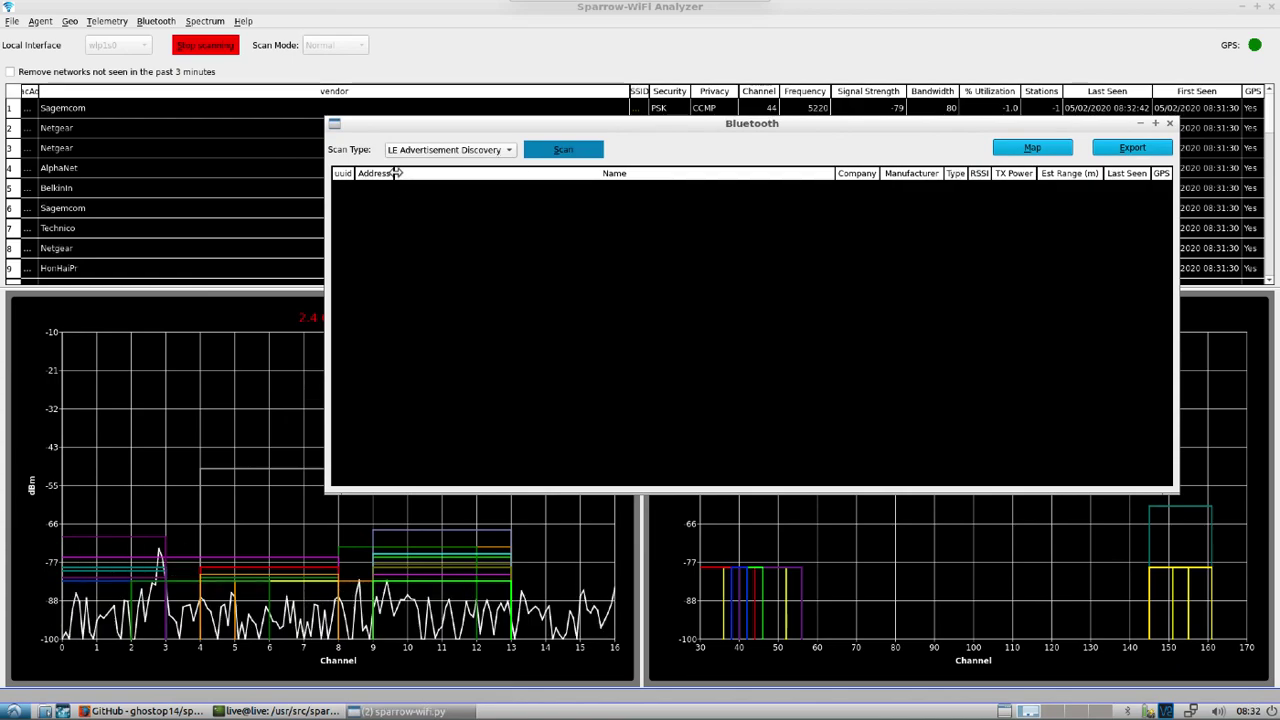
Narrow the Address column of the Bluetooth device list to a sliver.
click(393, 173)
drag(393, 173, 357, 174)
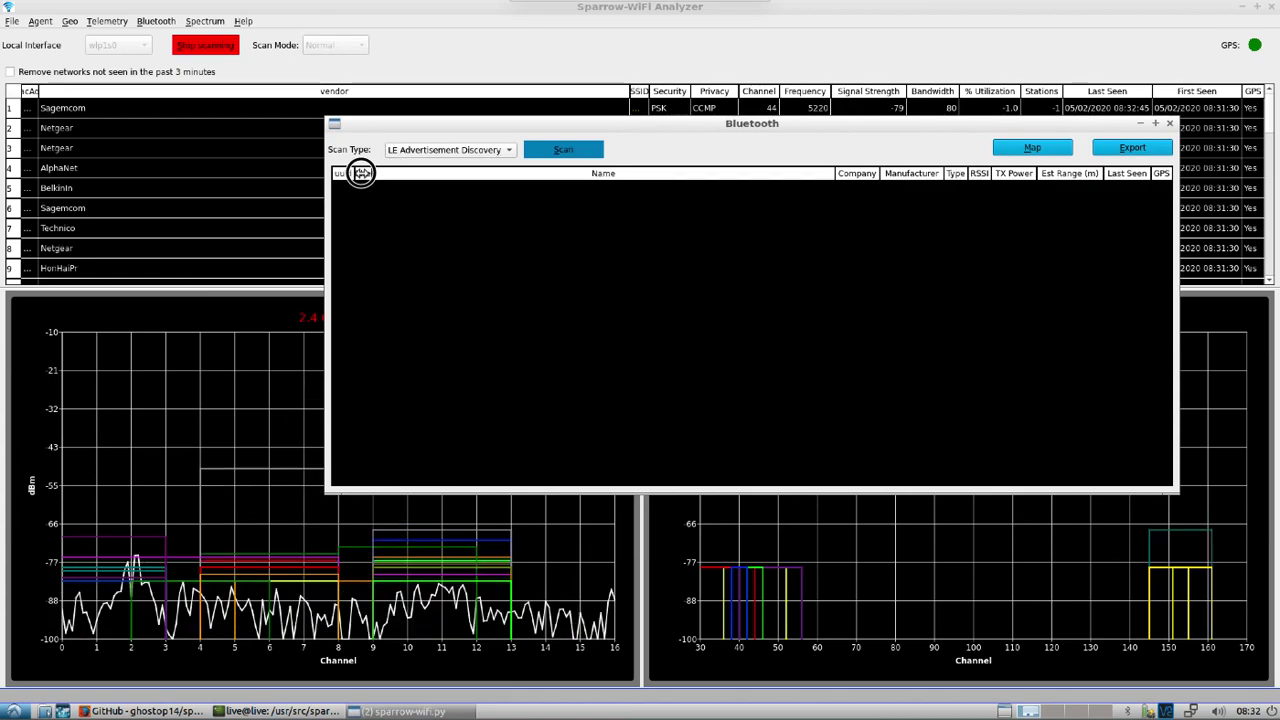
click(835, 174)
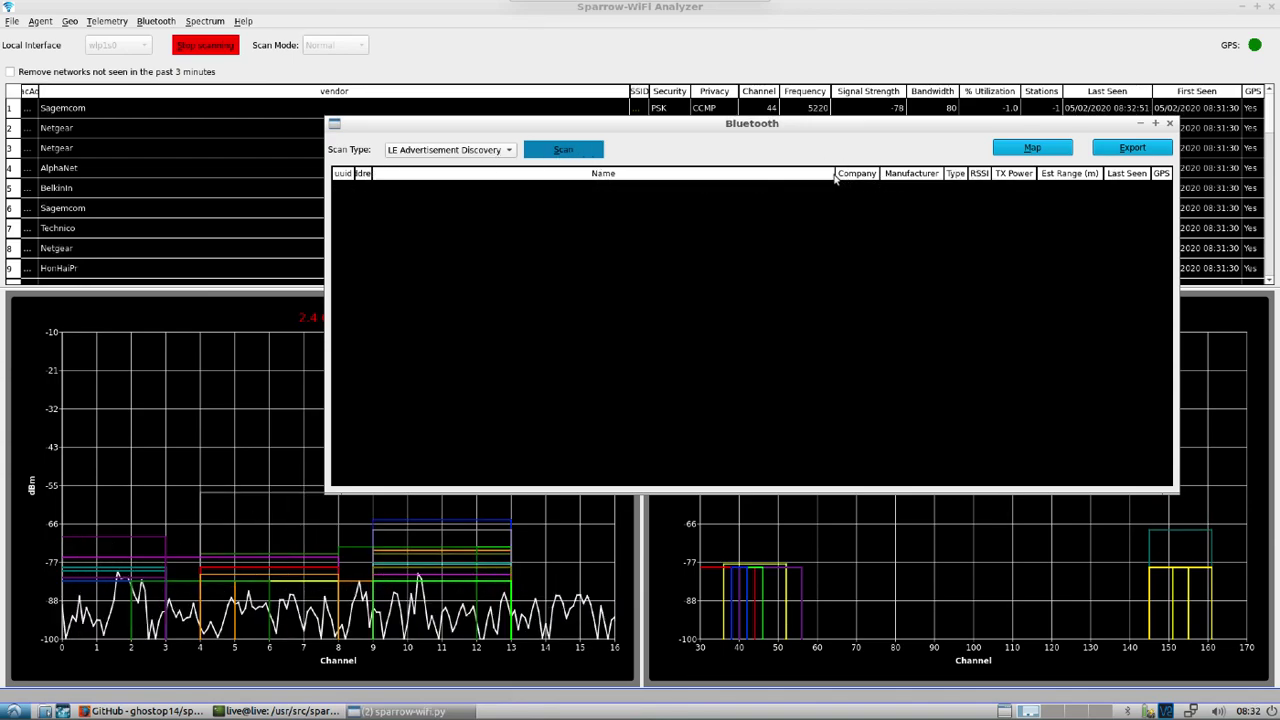
drag(371, 173, 823, 170)
mouse_move(352, 174)
mouse_down()
mouse_move(594, 172)
mouse_move(349, 176)
mouse_up()
drag(817, 173, 346, 177)
Start the LE advertisement scan, listing devices like the Samsung Soundbar MS650 and Bowflex E116.
click(566, 150)
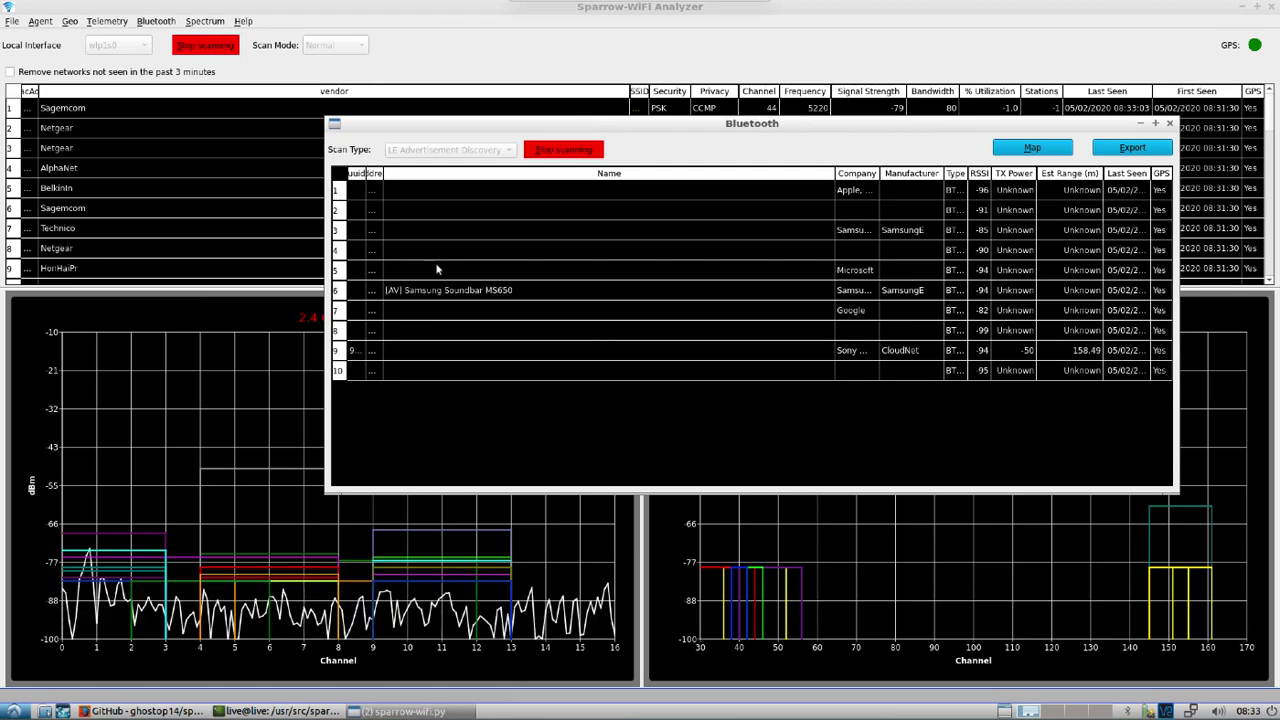
drag(465, 126, 443, 119)
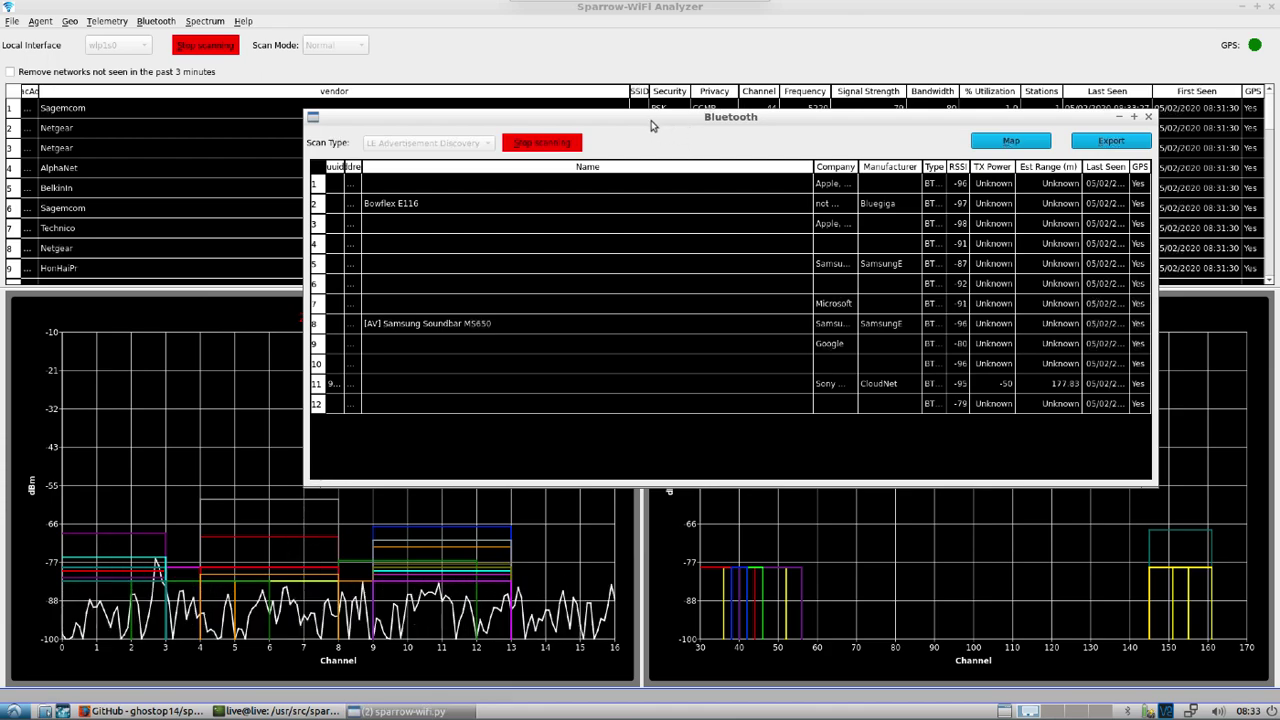
Open and bring forward the Network Telemetry window for MySpectrumWiFic8-5G.
drag(651, 125, 706, 188)
click(204, 22)
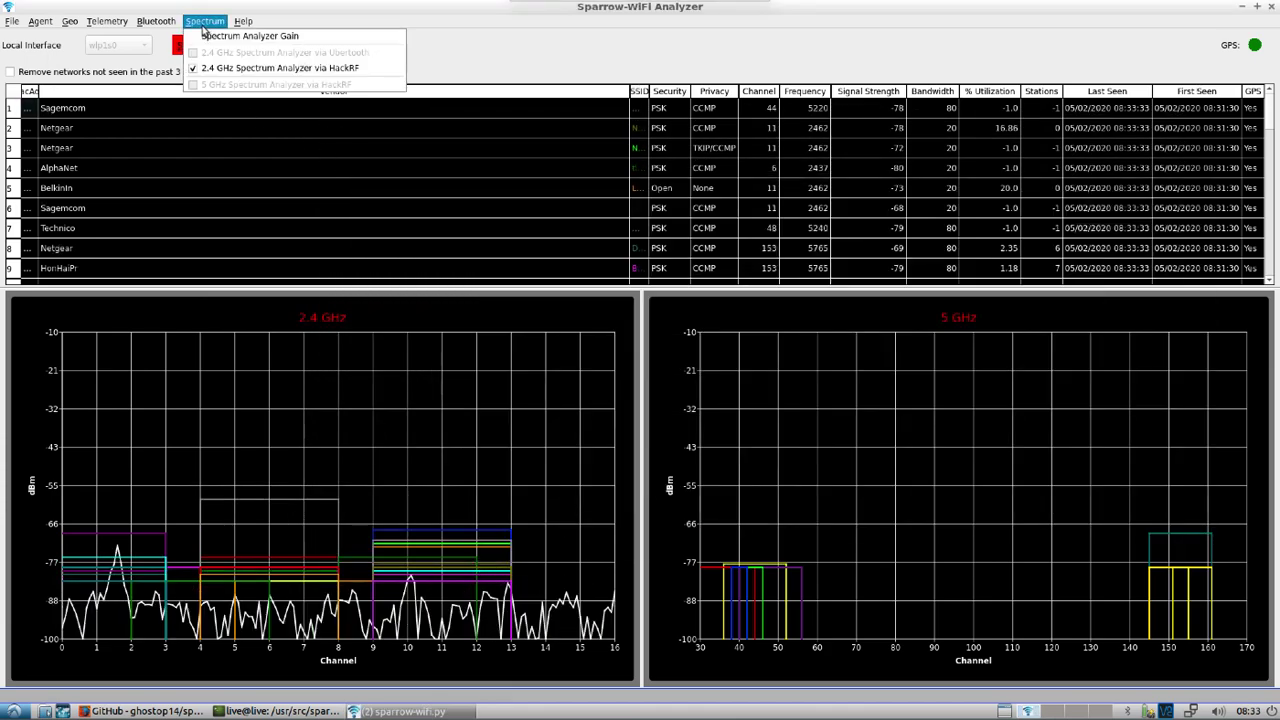
mouse_move(119, 22)
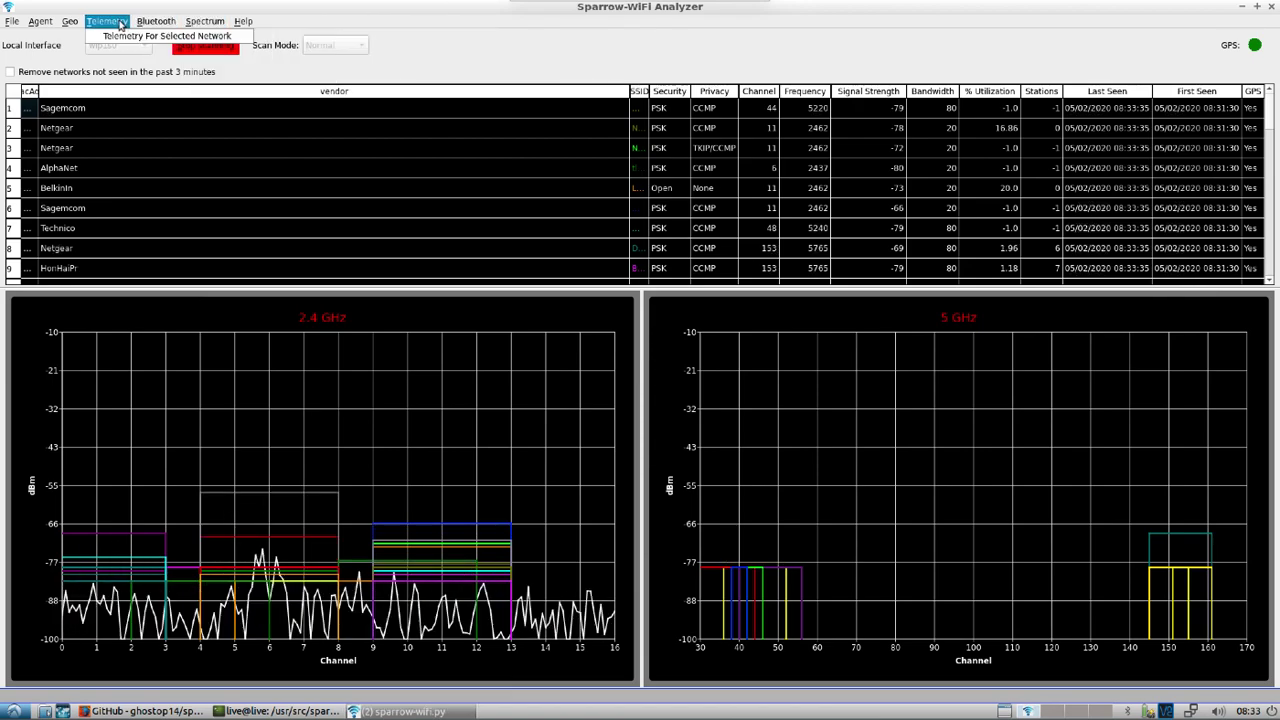
click(166, 36)
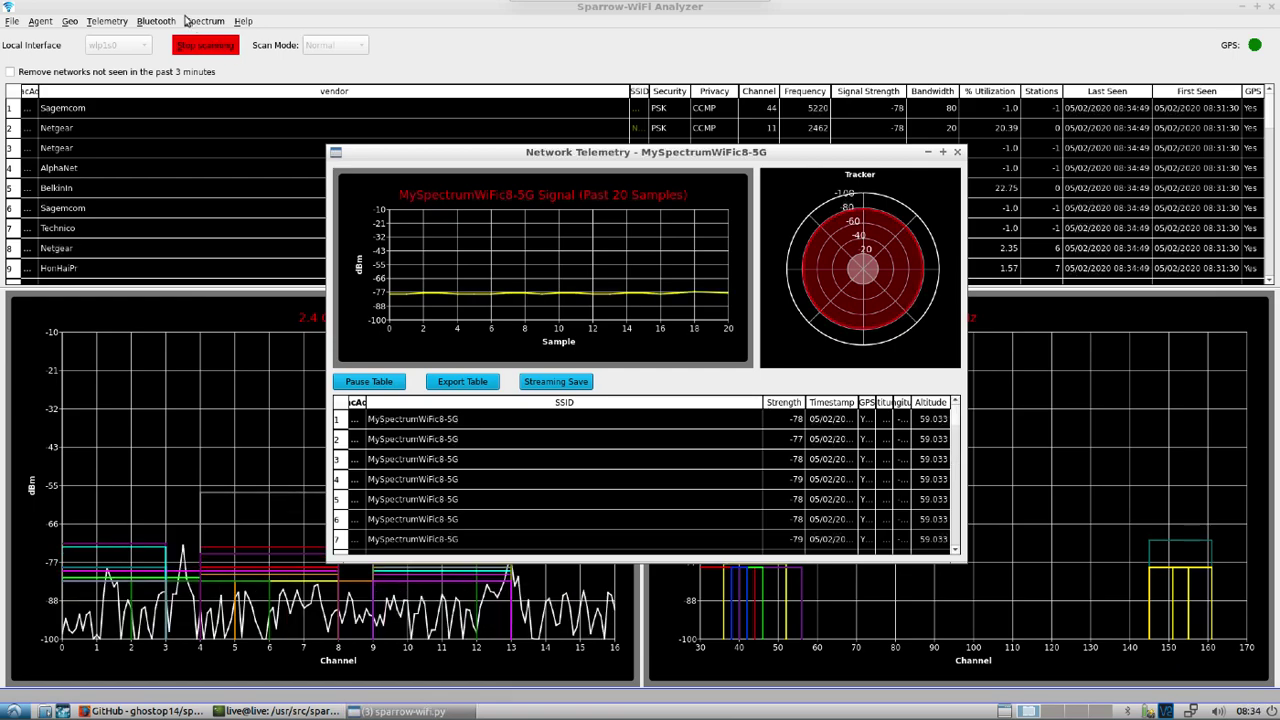
click(108, 22)
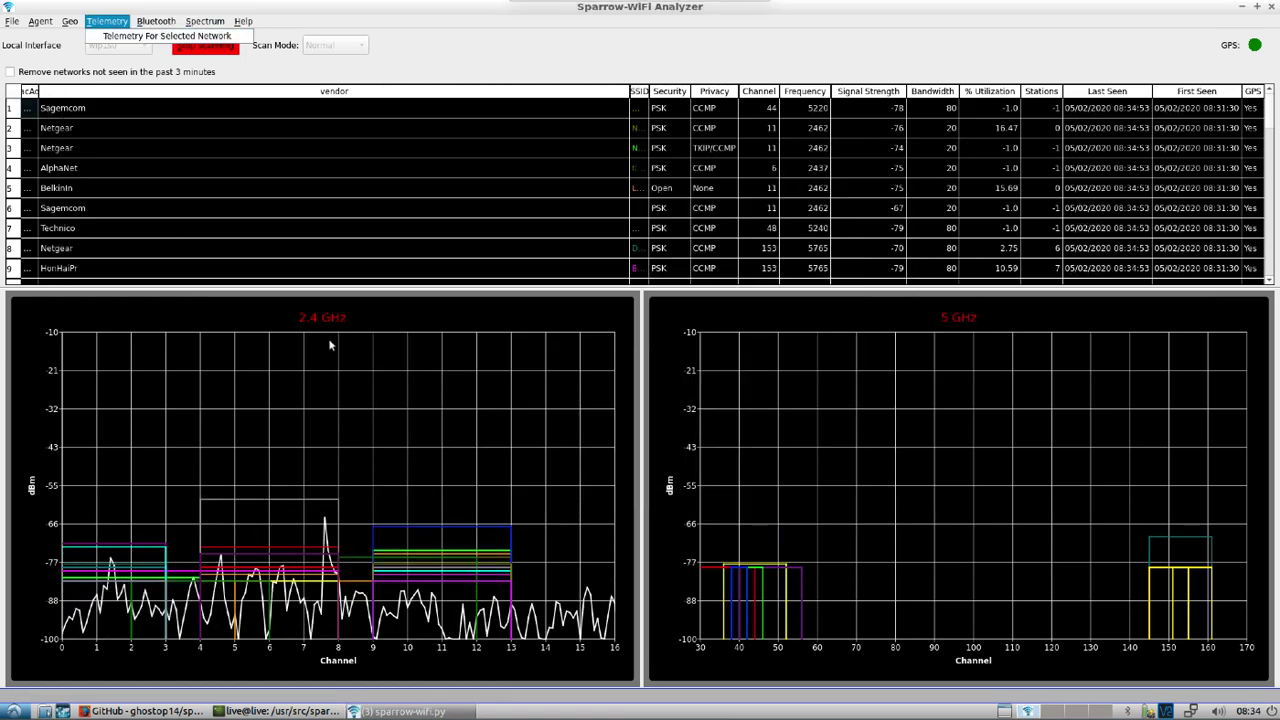
click(410, 711)
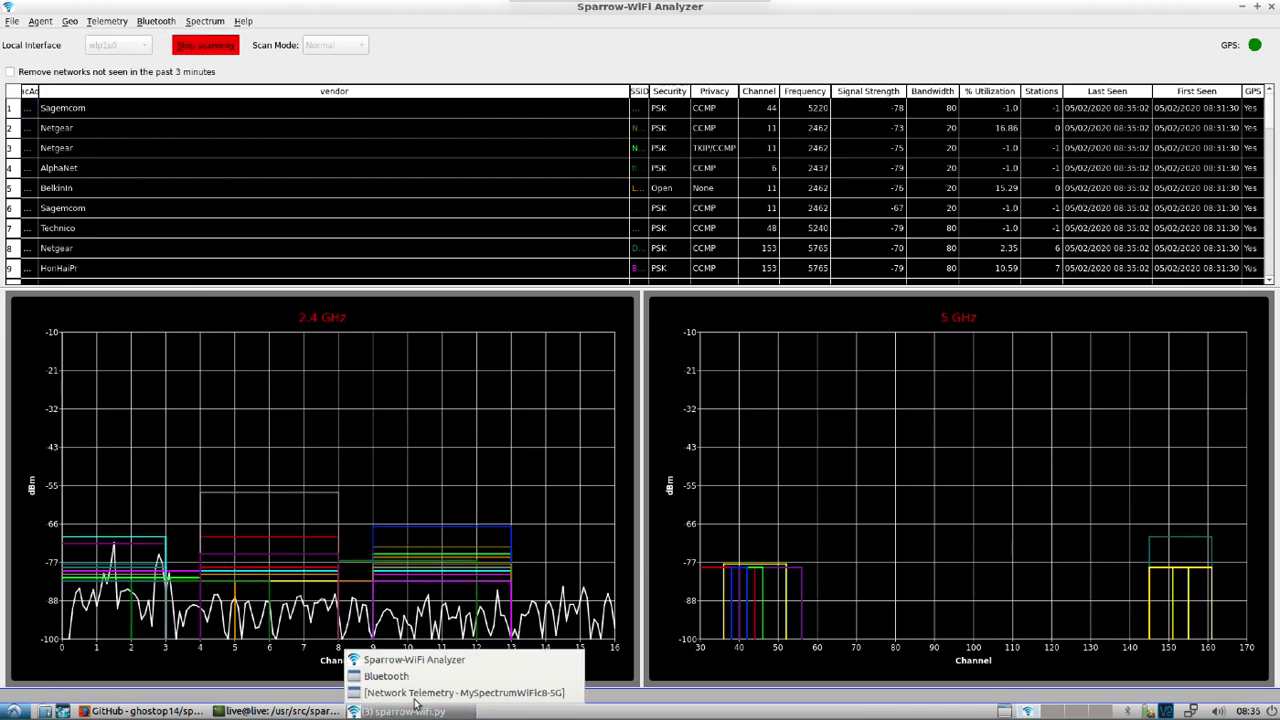
click(415, 693)
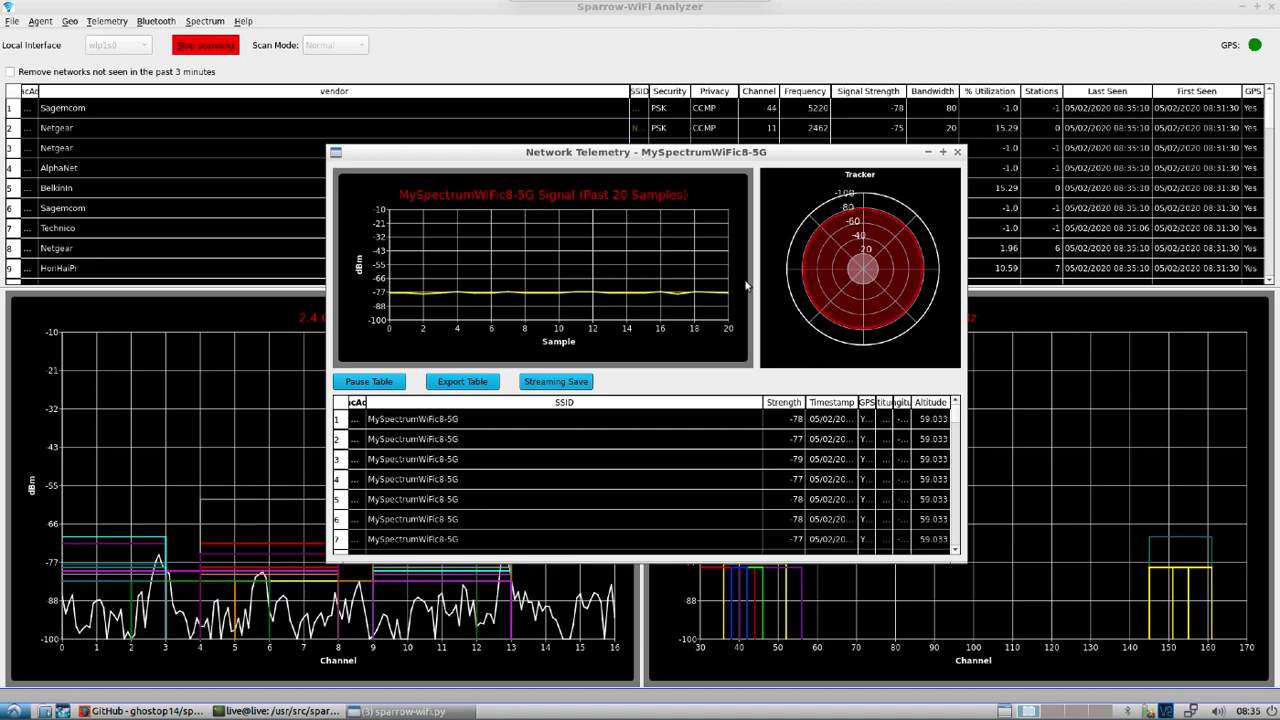
Close telemetry, turn off the 2.4 GHz HackRF spectrum, and enable the 5 GHz HackRF analyzer.
click(957, 151)
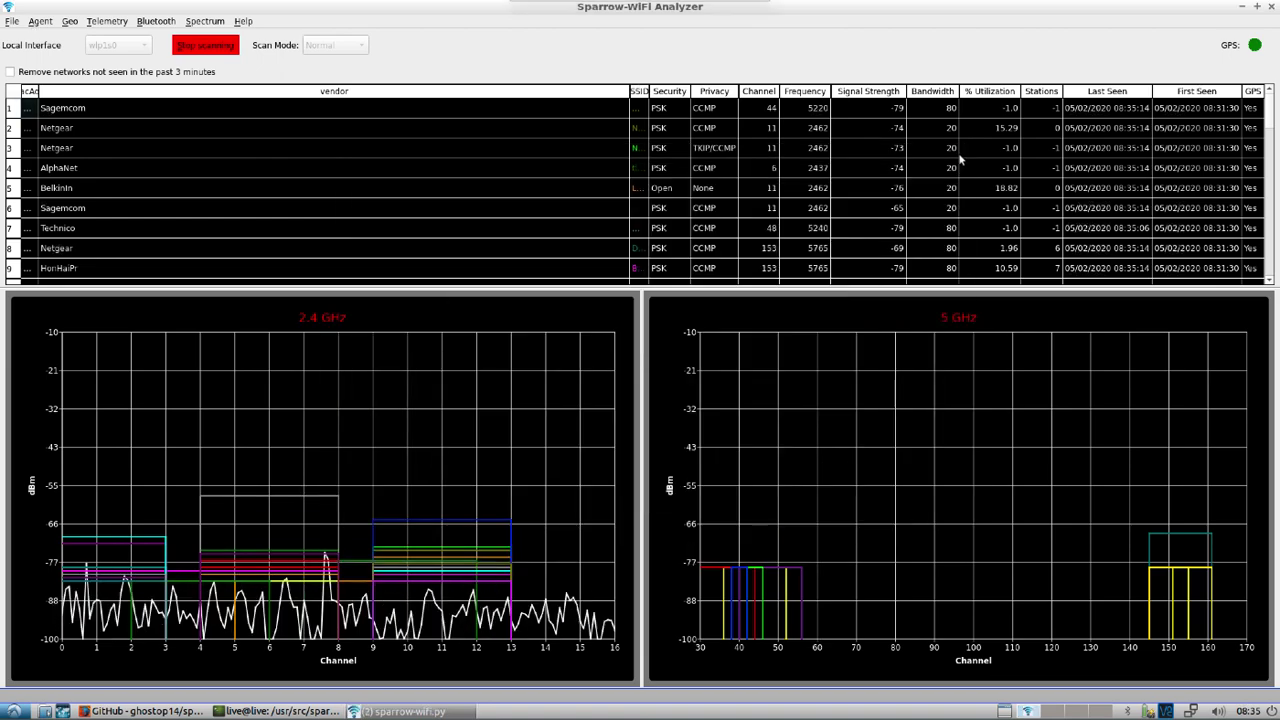
click(204, 21)
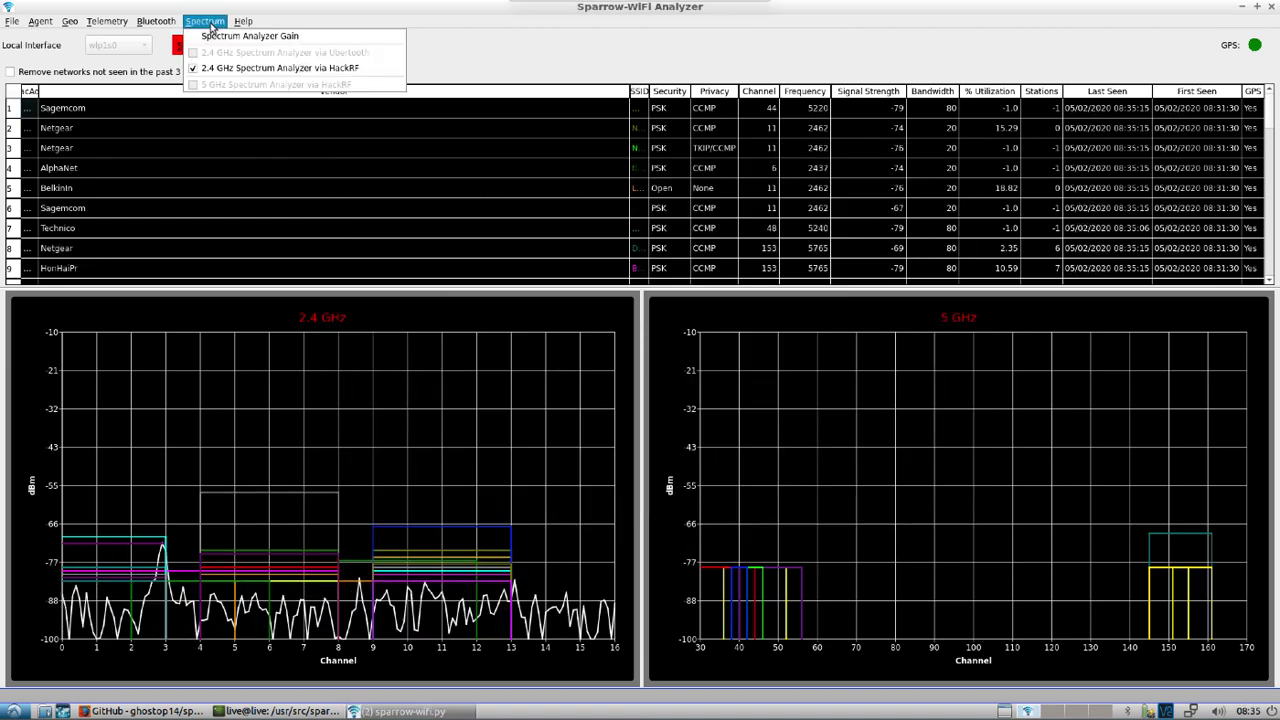
click(196, 74)
click(200, 20)
click(196, 84)
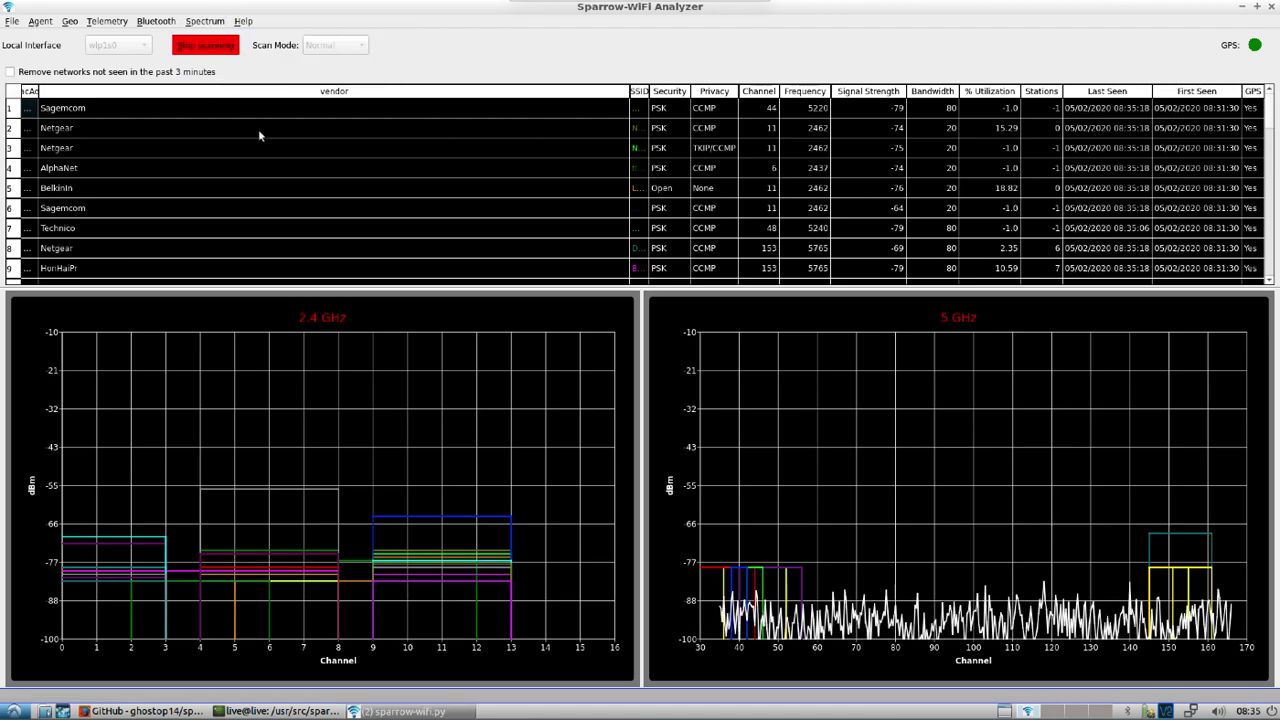